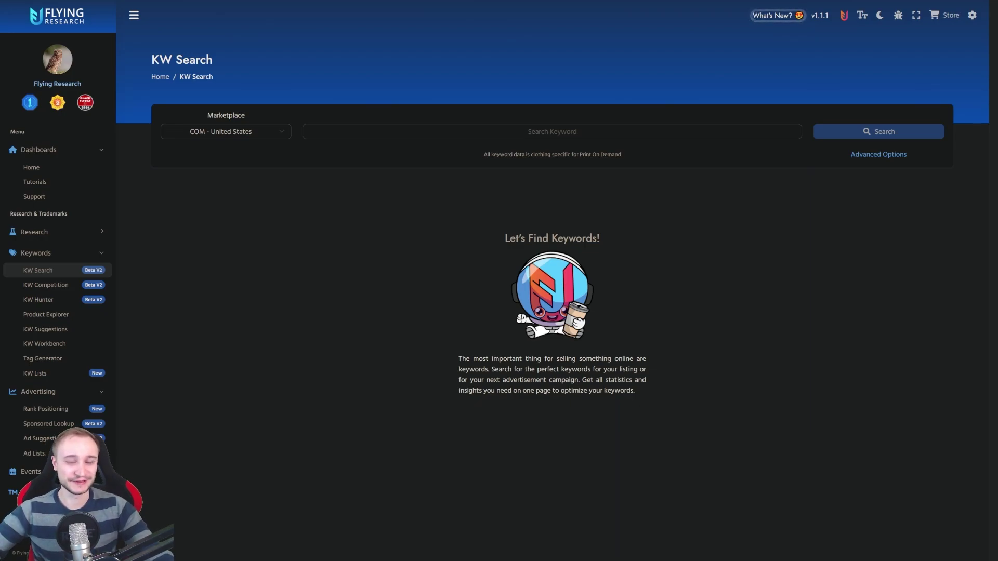
# Step: Search for the keyword "st patricks day" in the COM - United States marketplace
pyautogui.click(252, 133)
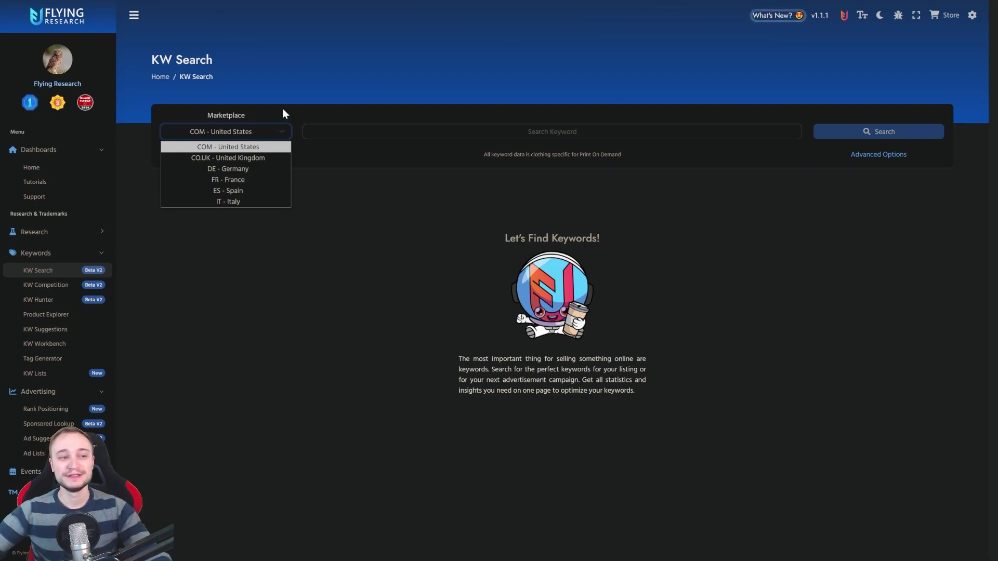
pyautogui.click(552, 131)
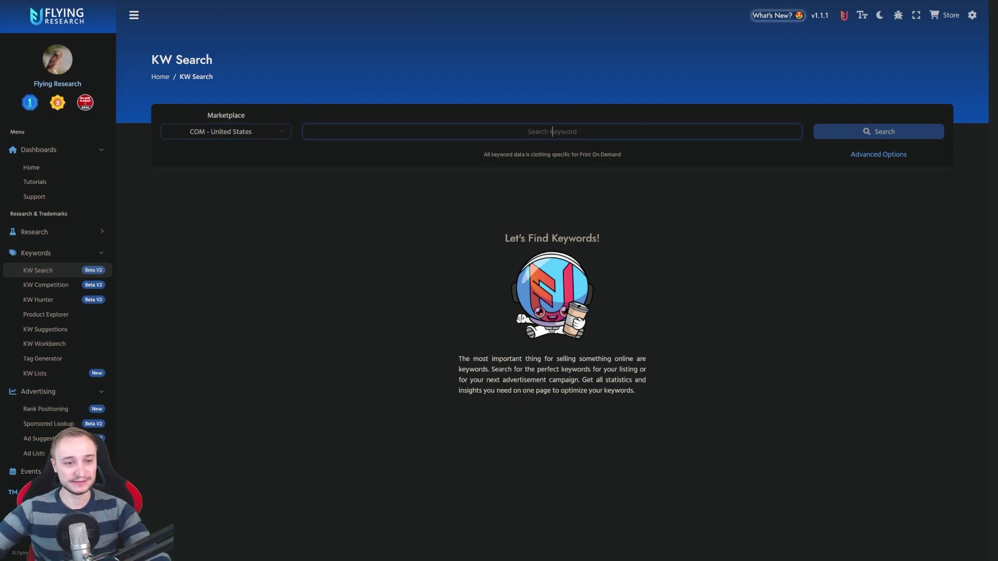
pyautogui.write('st pat')
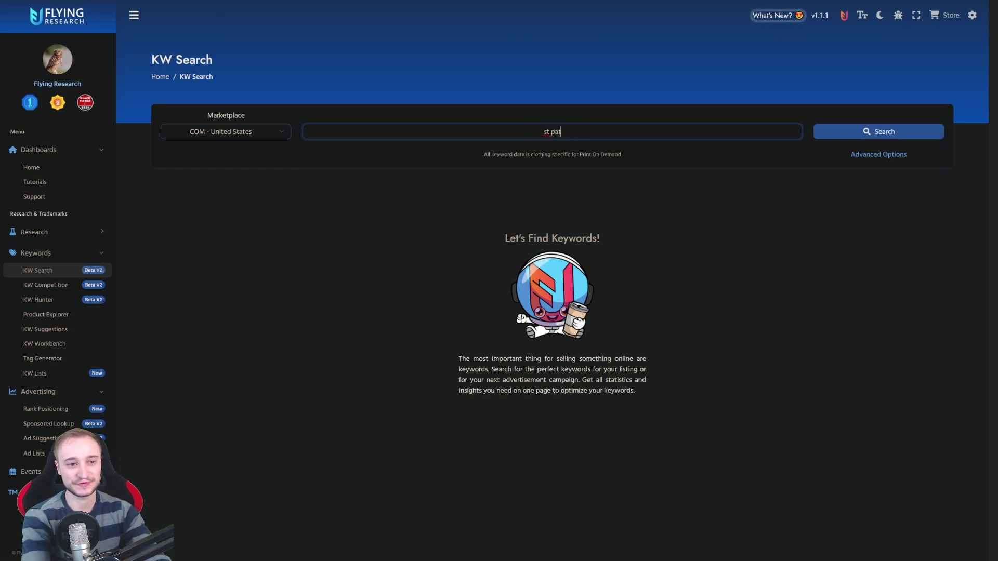
pyautogui.write('ricks day')
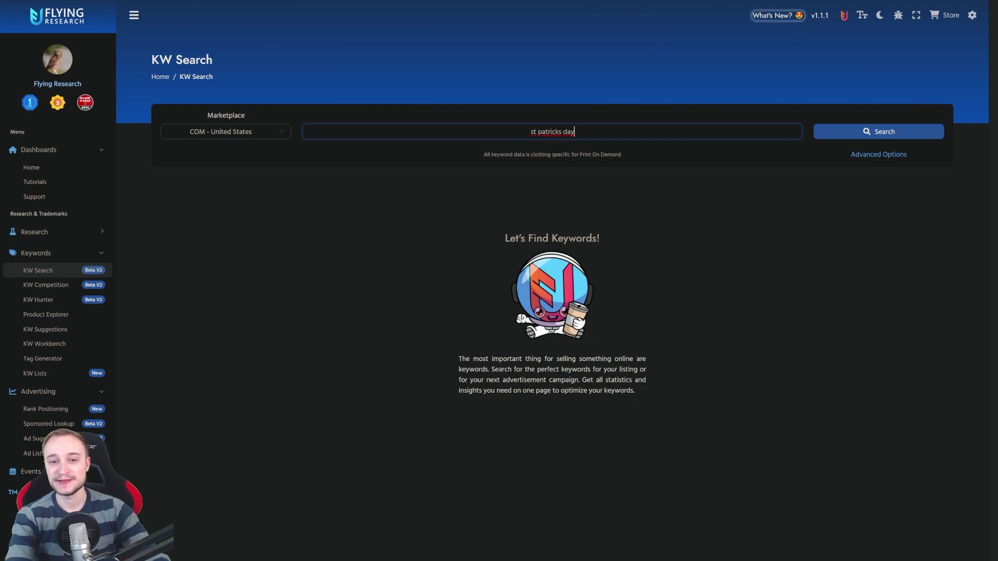
pyautogui.press('Return')
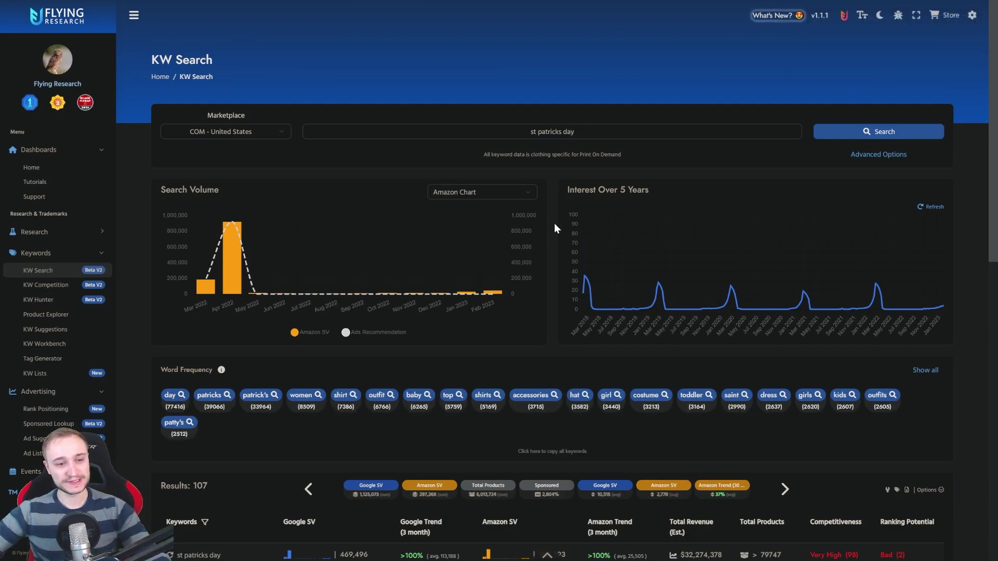
# Step: Check the chart types offered for search volume and examine the keyword results table with its Google and Amazon figures
pyautogui.click(525, 195)
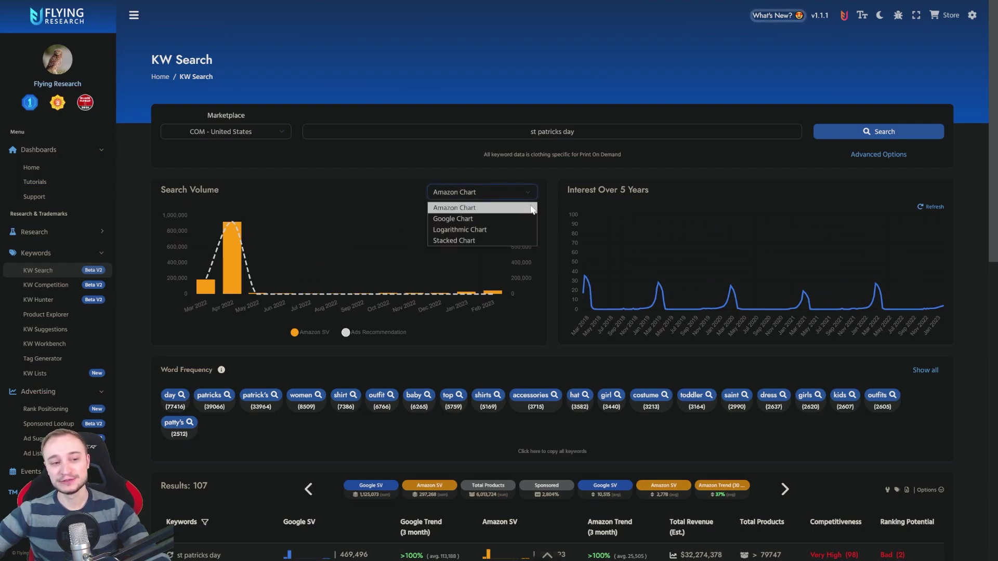
pyautogui.click(555, 183)
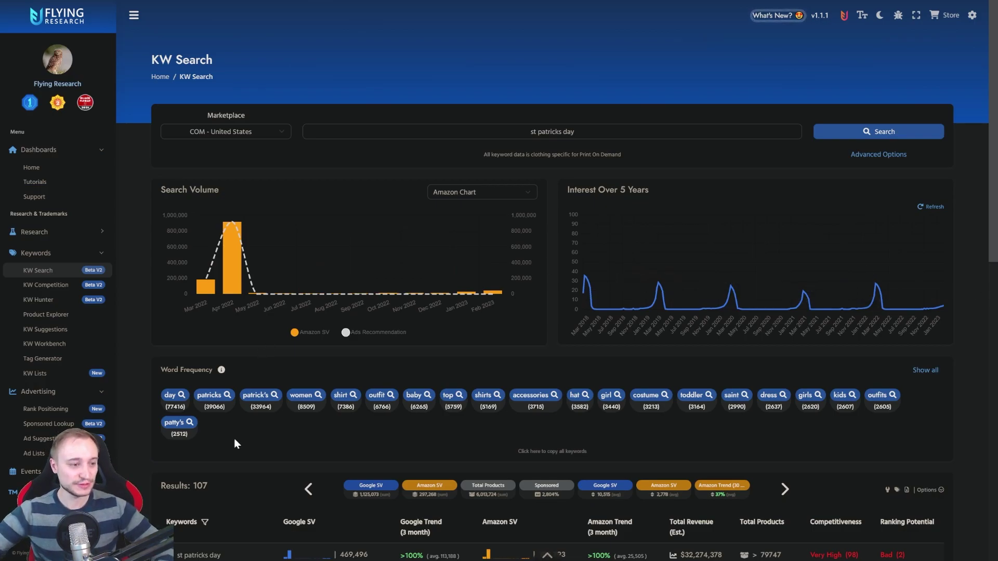
pyautogui.scroll(-2, 247, 431)
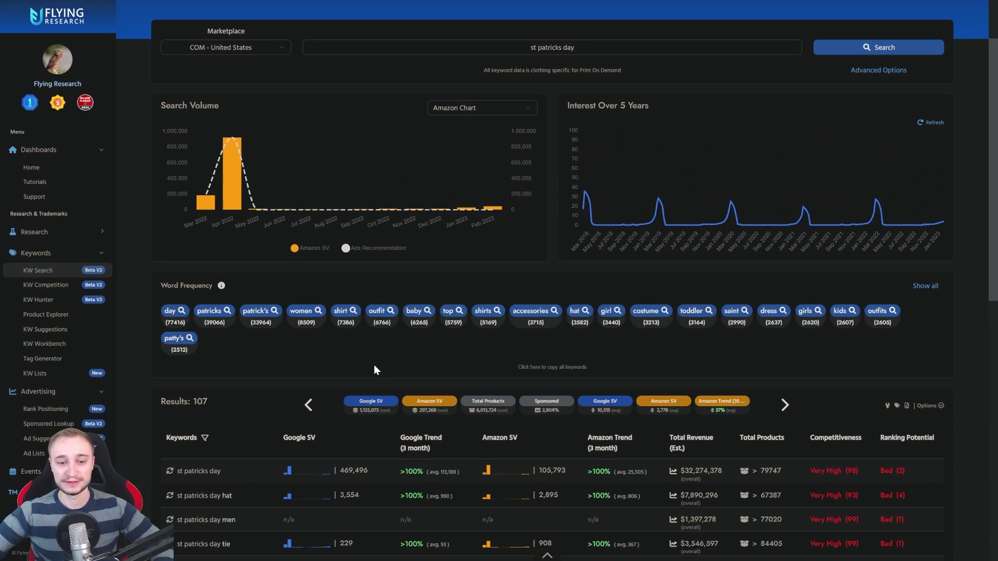
pyautogui.scroll(-4, 204, 291)
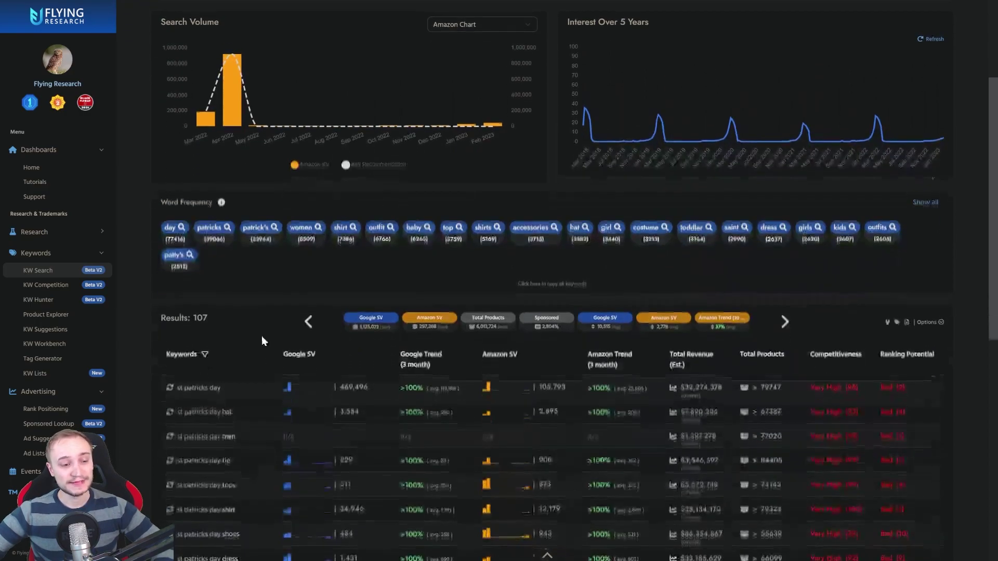
pyautogui.scroll(-2, 142, 183)
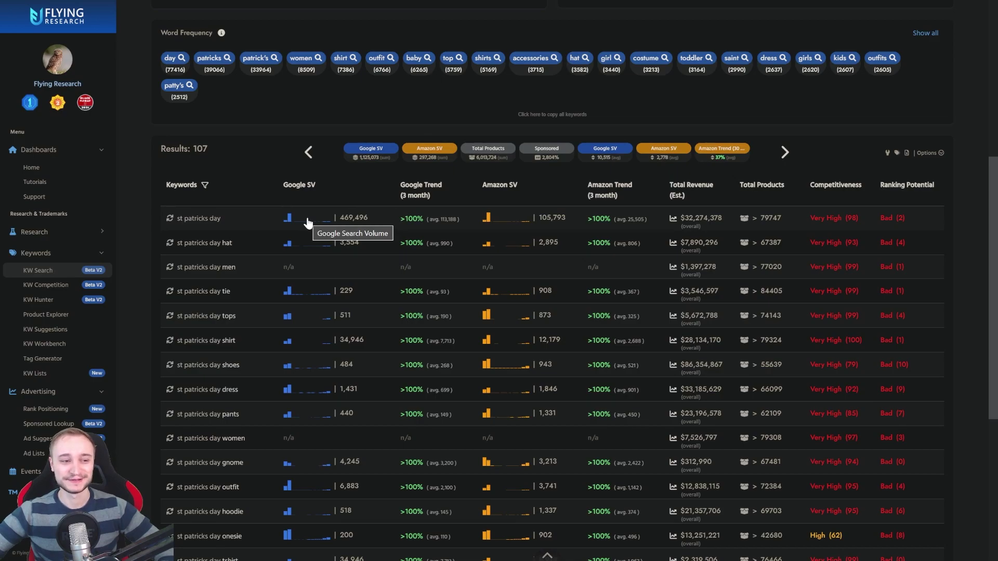
pyautogui.scroll(2, 320, 223)
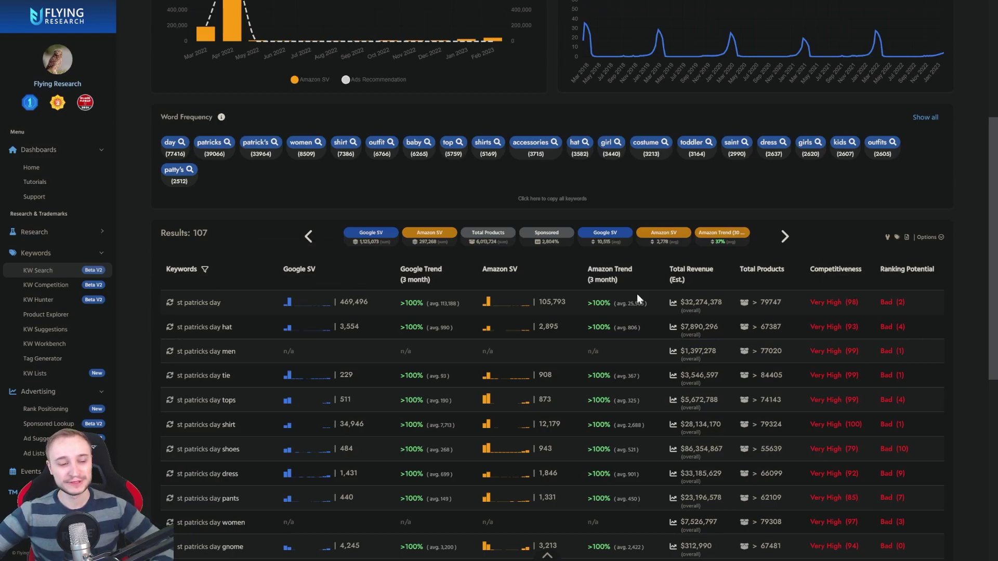
# Step: Sort the keyword results by Google SV in both directions and restore the original order
pyautogui.click(307, 271)
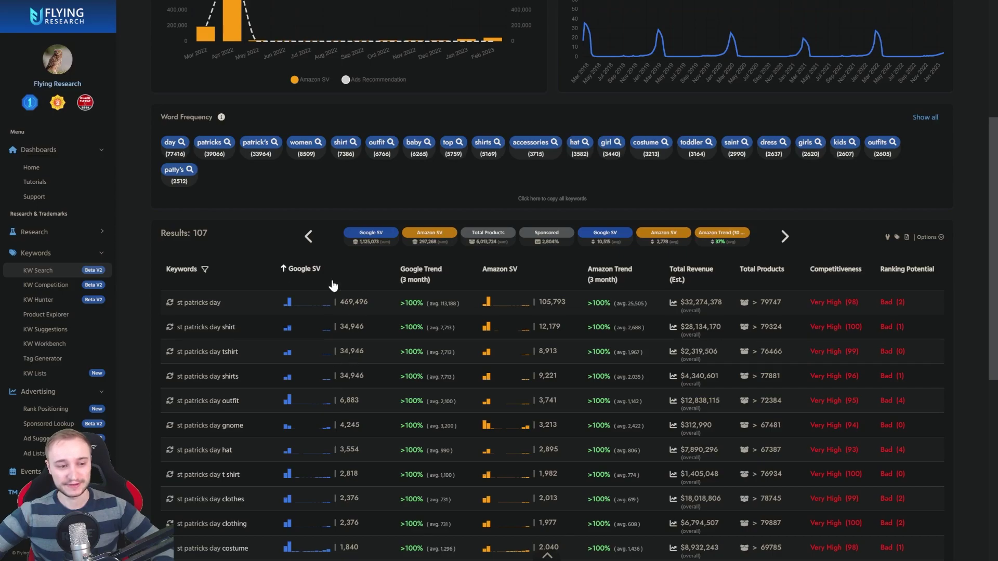
pyautogui.click(310, 270)
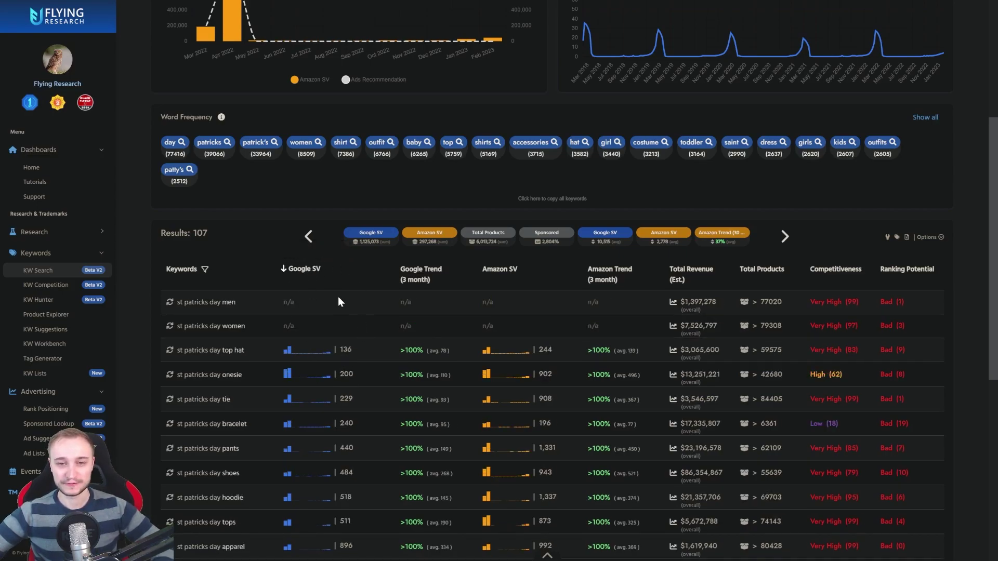
pyautogui.click(309, 271)
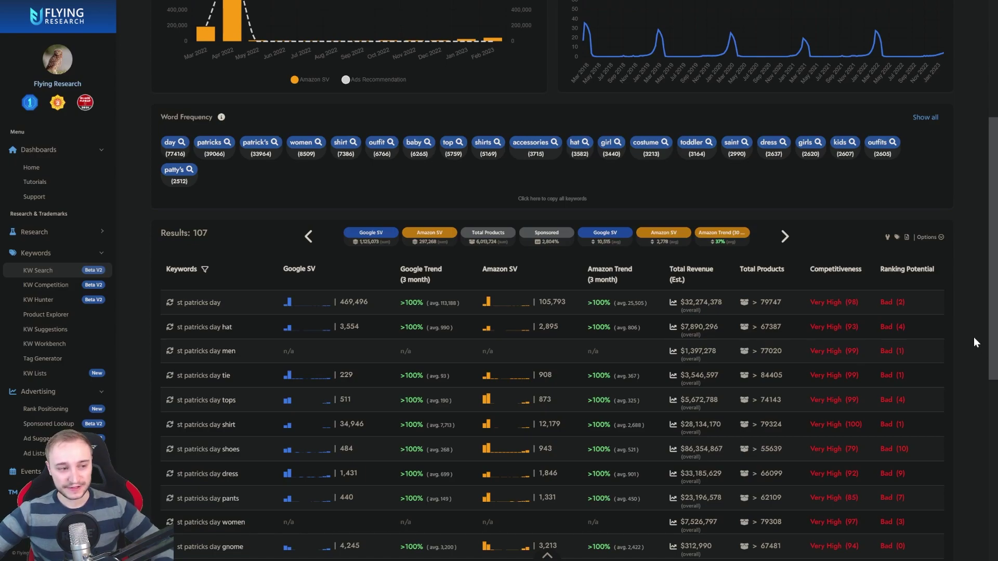
# Step: View the resulting keywords in the KW Workbench, close it, and copy the keywords from the results table
pyautogui.click(887, 238)
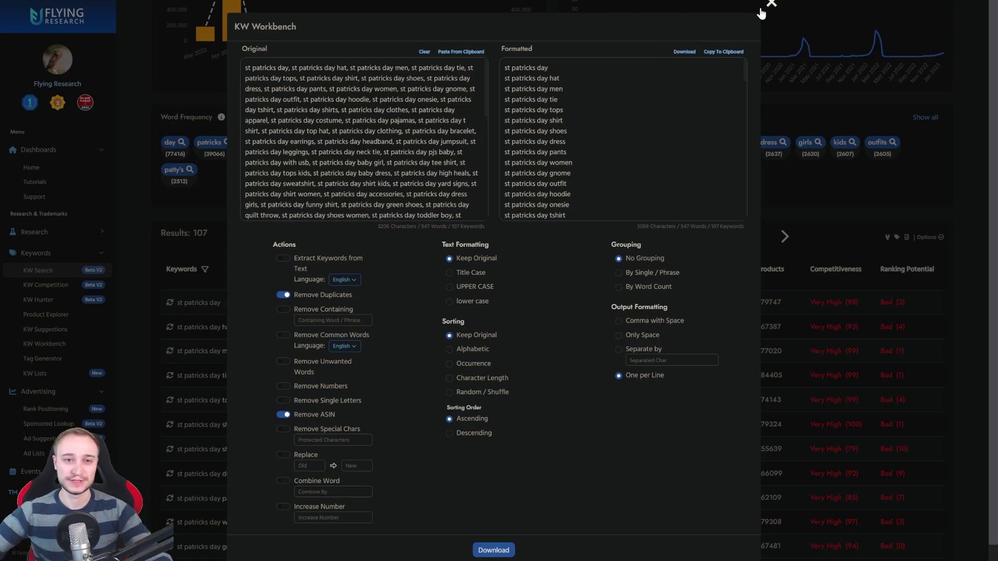
pyautogui.click(771, 6)
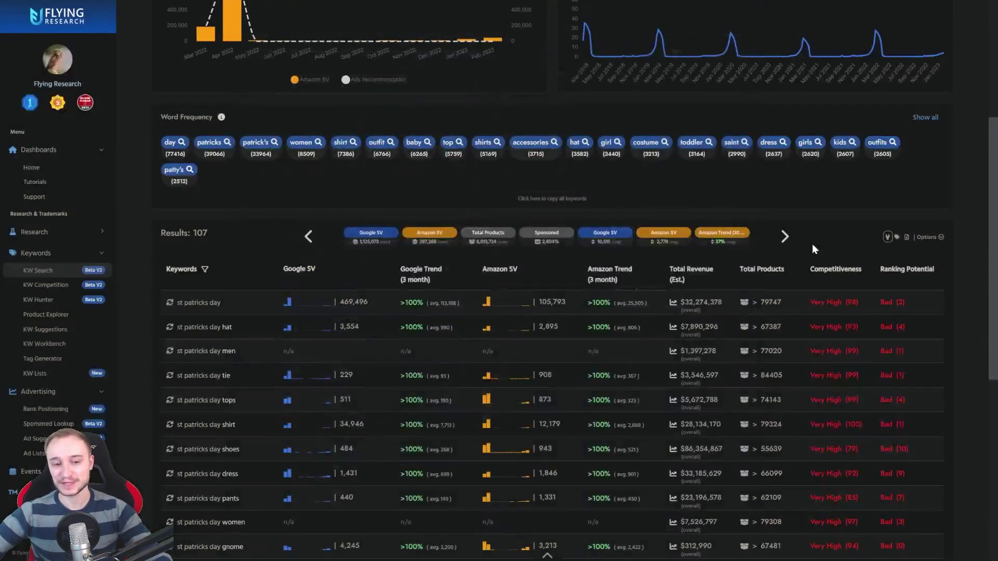
pyautogui.click(898, 237)
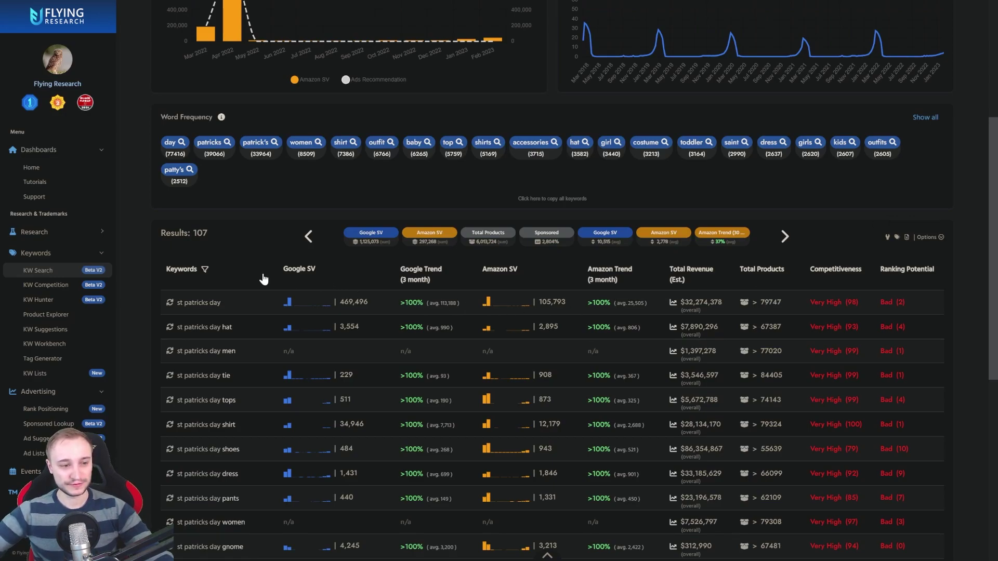
# Step: Review the copy and export options available for the keyword table
pyautogui.moveTo(918, 269)
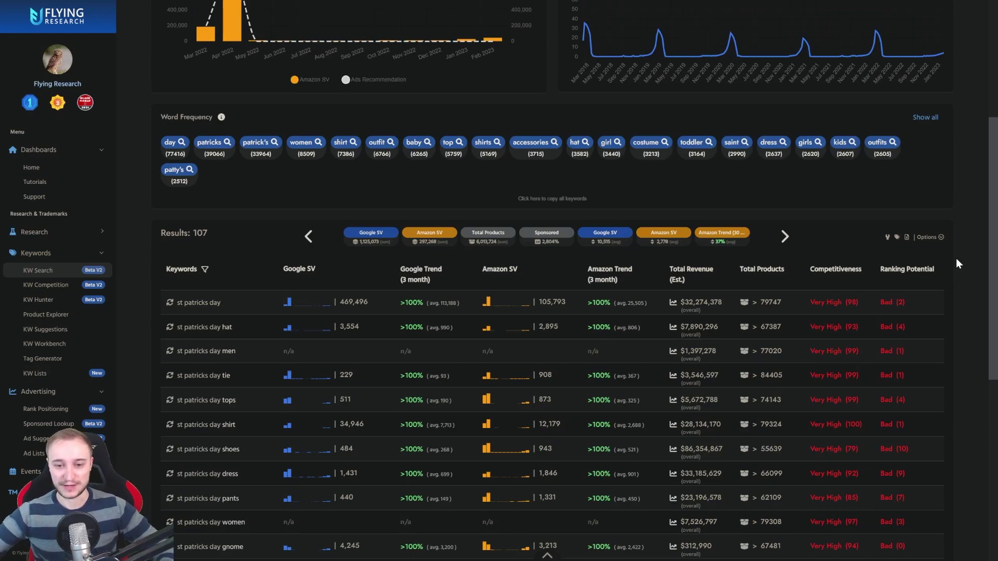
pyautogui.click(928, 238)
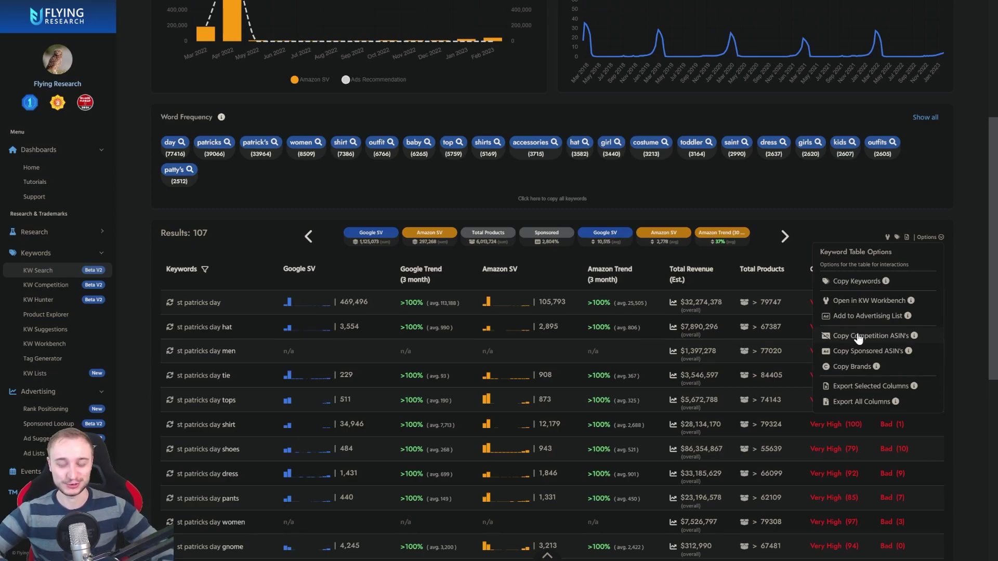
pyautogui.click(966, 273)
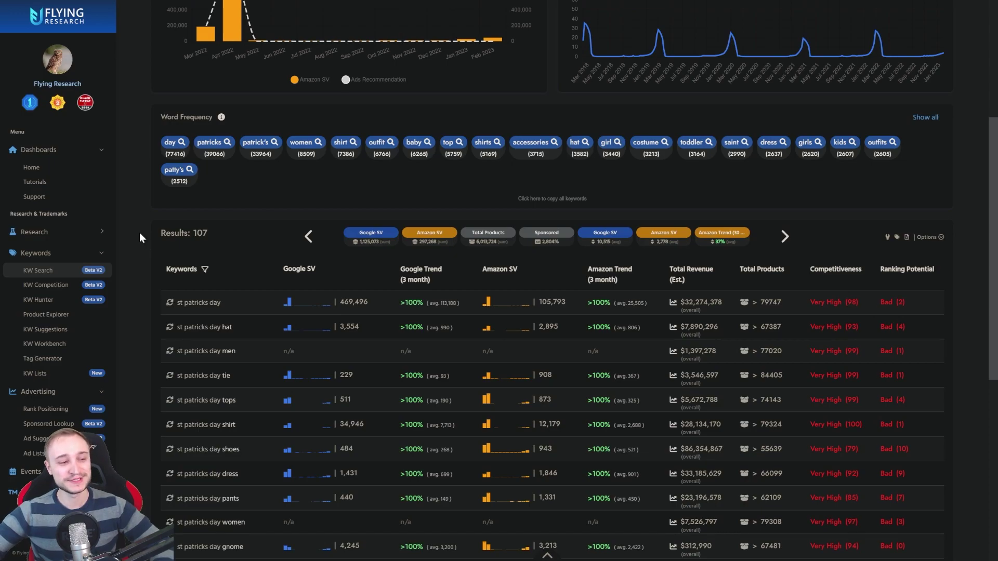
# Step: Unselect all data columns of the results table so that only the keywords are listed
pyautogui.click(205, 270)
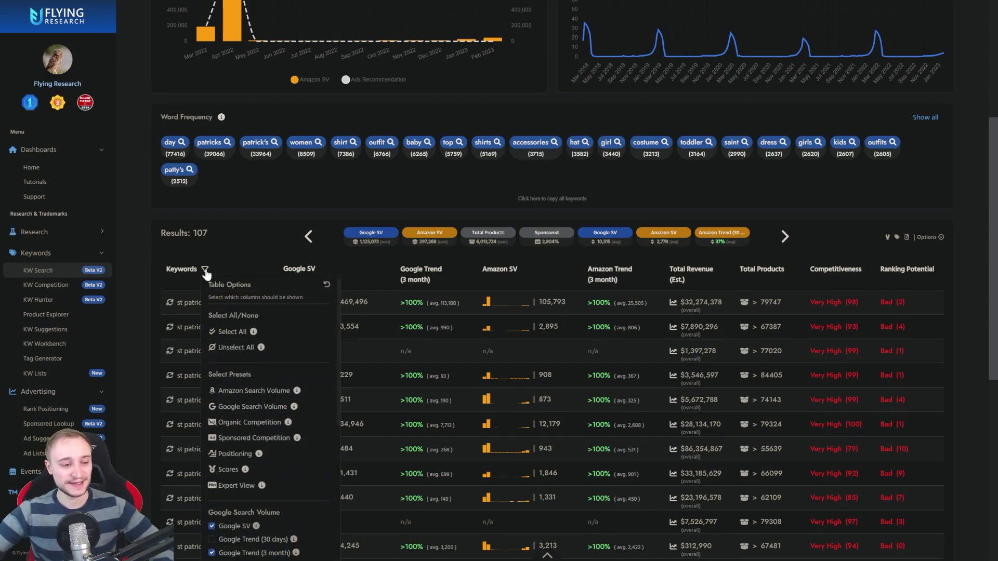
pyautogui.scroll(-2, 158, 186)
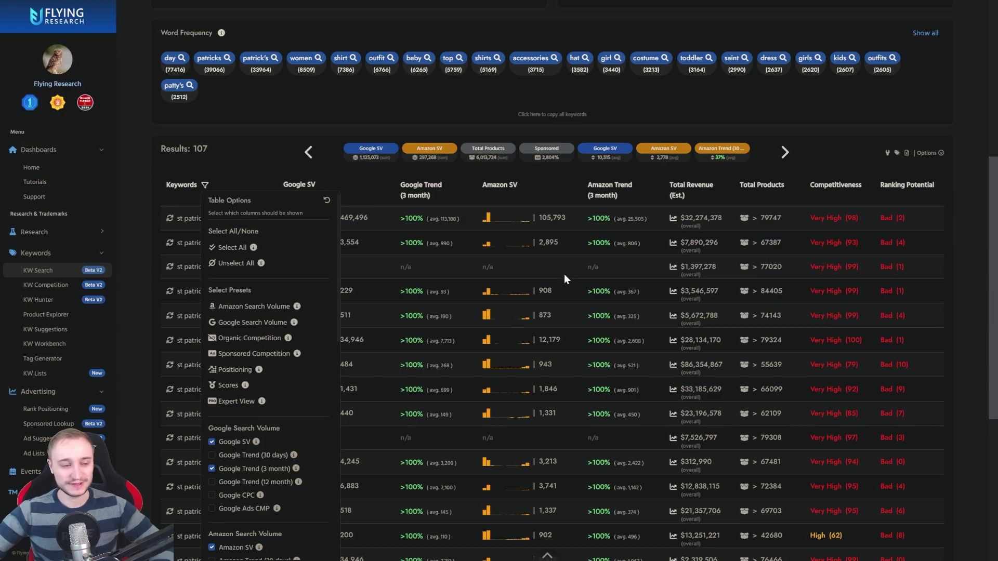
pyautogui.click(231, 266)
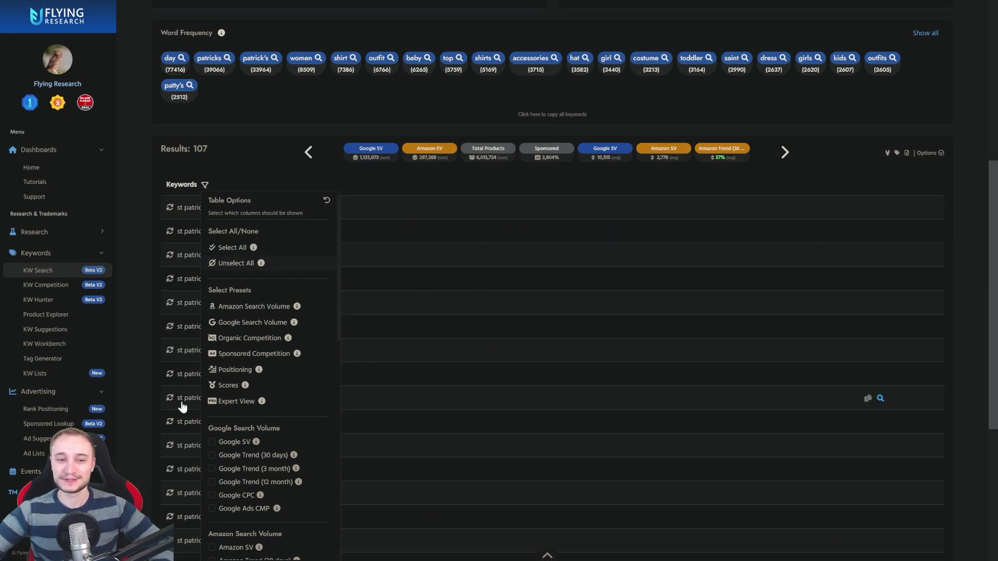
pyautogui.click(468, 104)
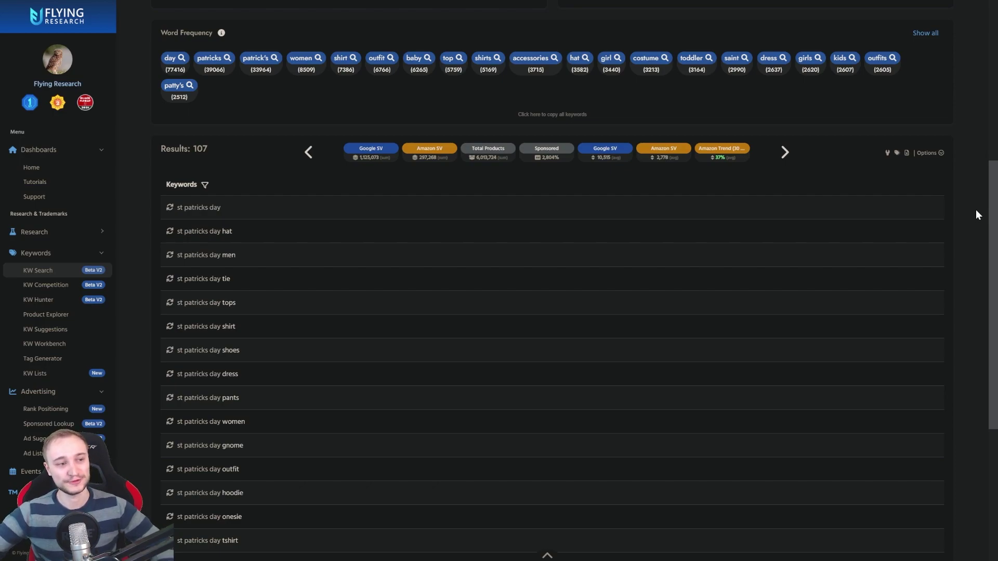
# Step: Show the Google SV and Google Trend (30 days) columns in the keyword results table
pyautogui.click(205, 185)
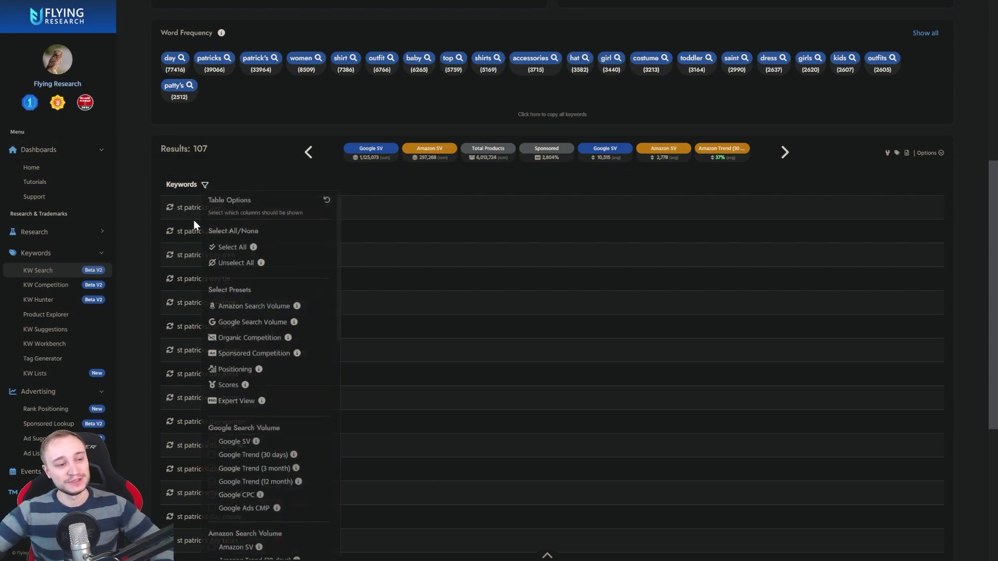
pyautogui.scroll(-4, 276, 257)
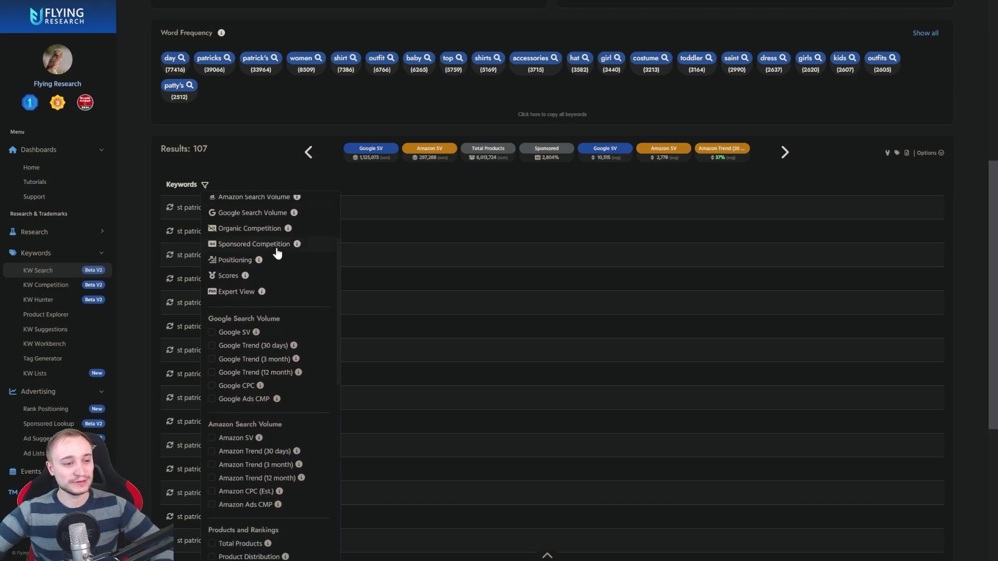
pyautogui.scroll(-2, 277, 253)
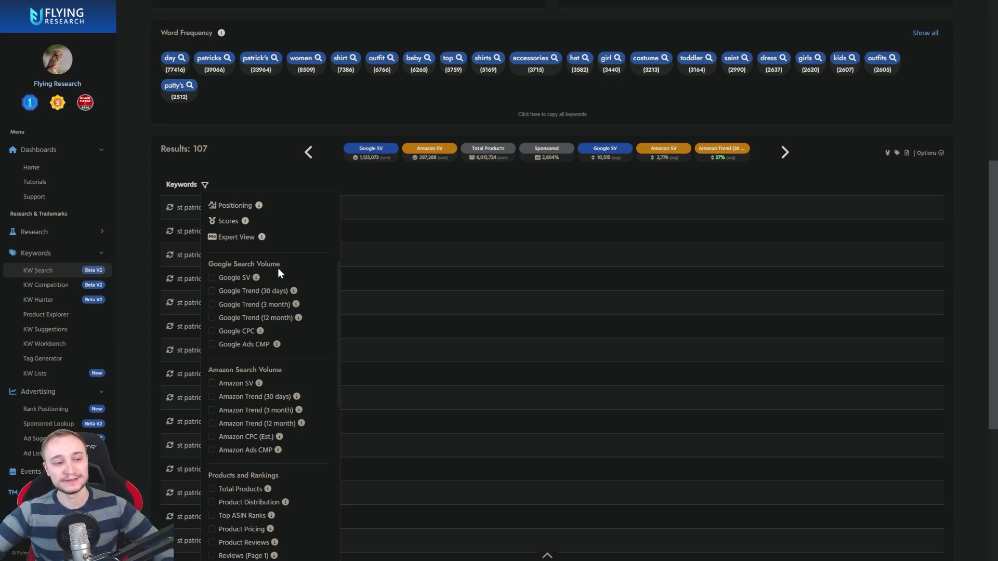
pyautogui.click(237, 276)
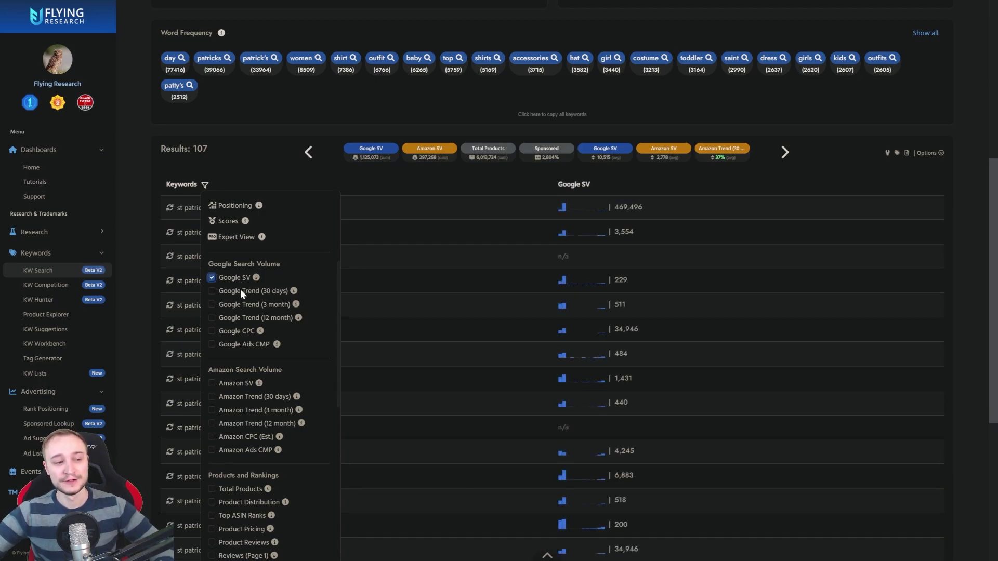
pyautogui.click(240, 290)
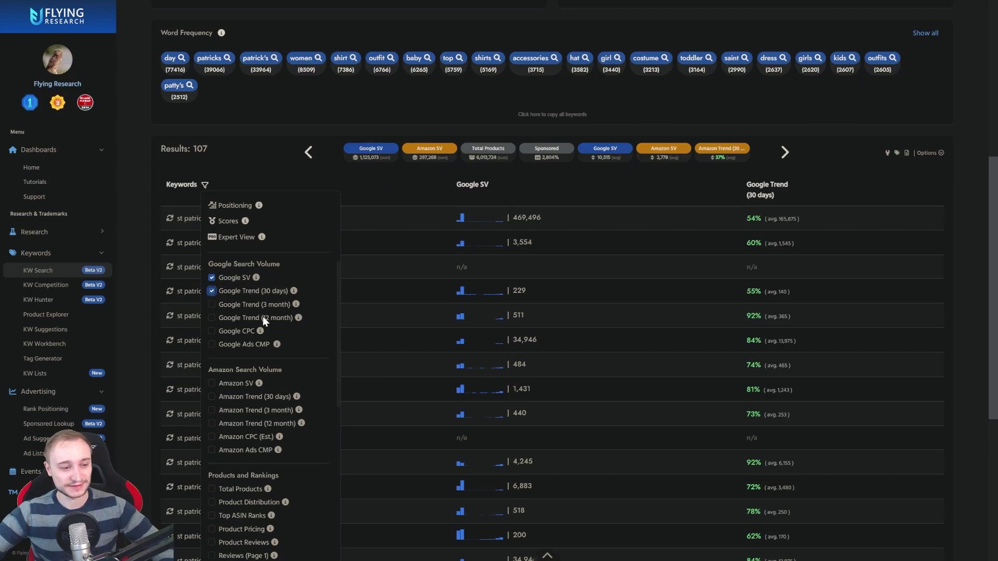
# Step: Add the Amazon CPC (Est.), Total Products, Reviews (Page 1) and Total Sales (Est.) columns to the keyword results table
pyautogui.scroll(-2, 261, 318)
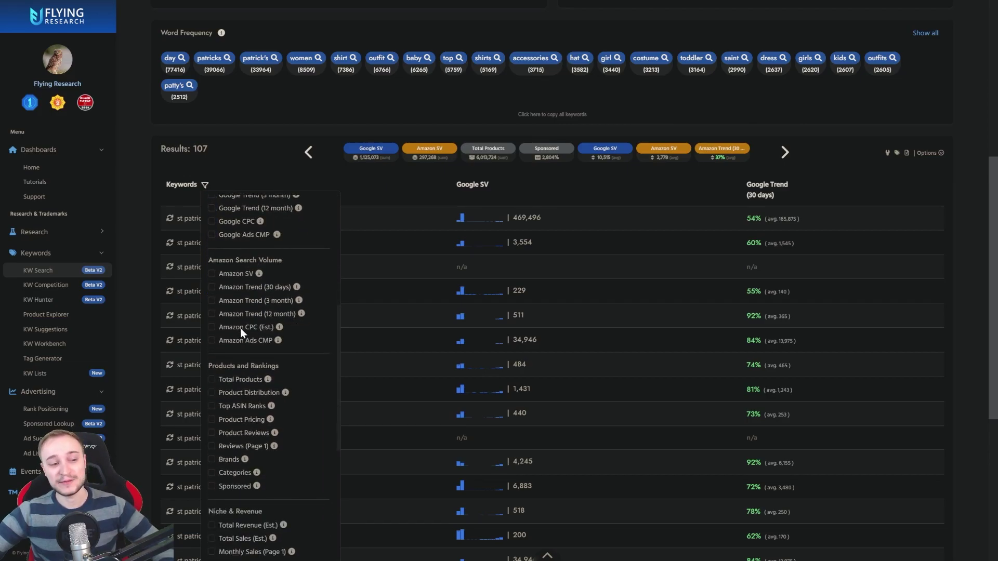
pyautogui.click(241, 328)
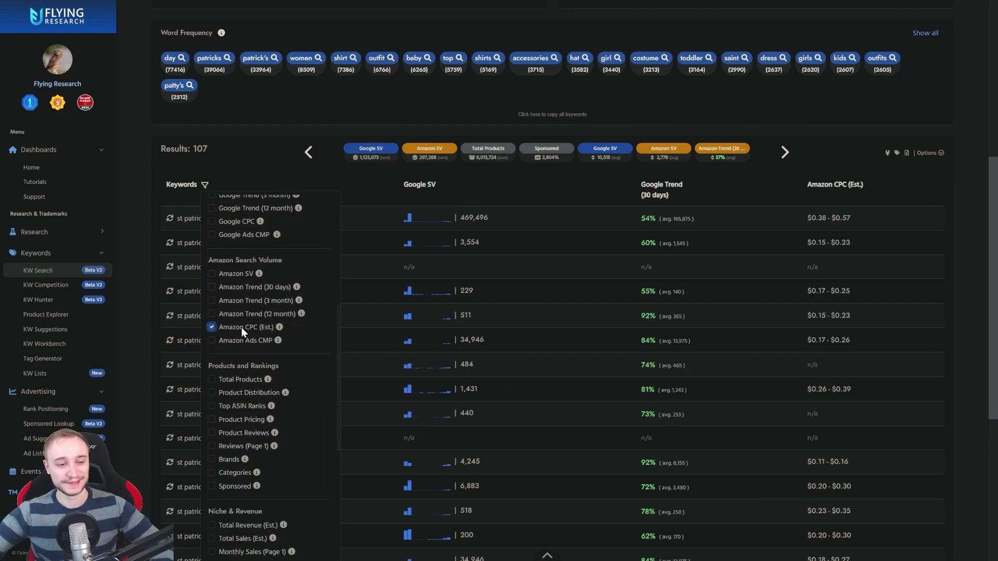
pyautogui.scroll(-1, 255, 307)
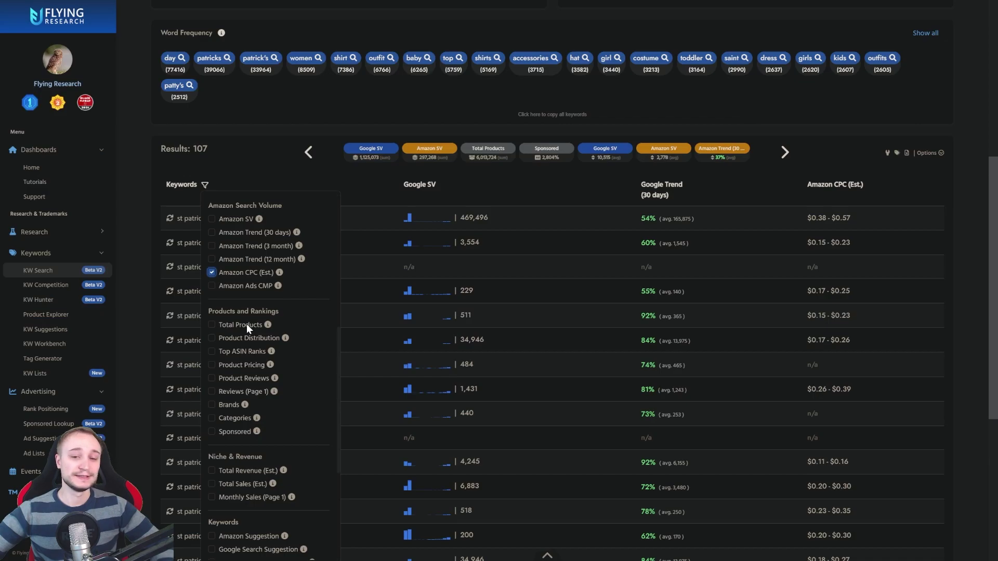
pyautogui.click(246, 323)
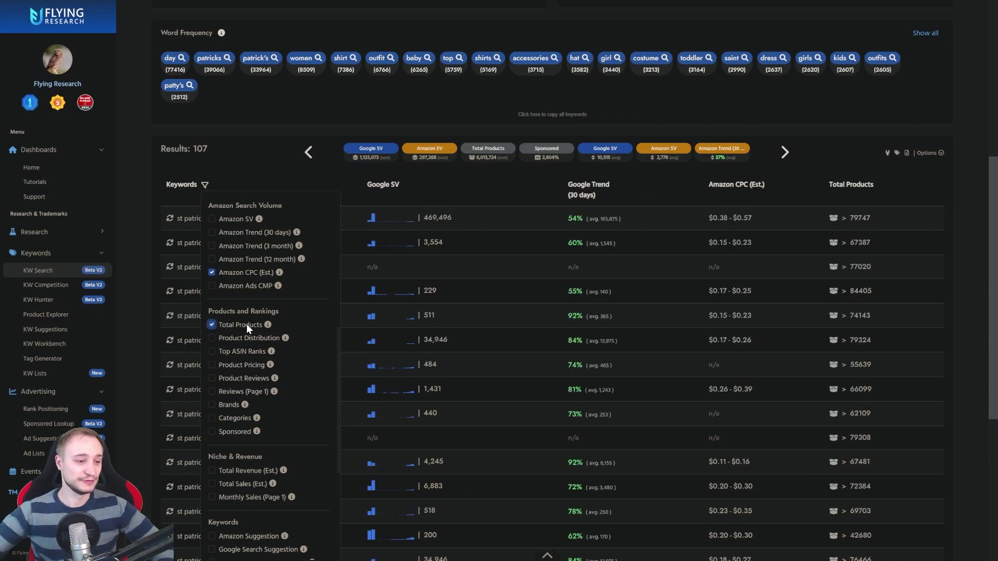
pyautogui.click(230, 395)
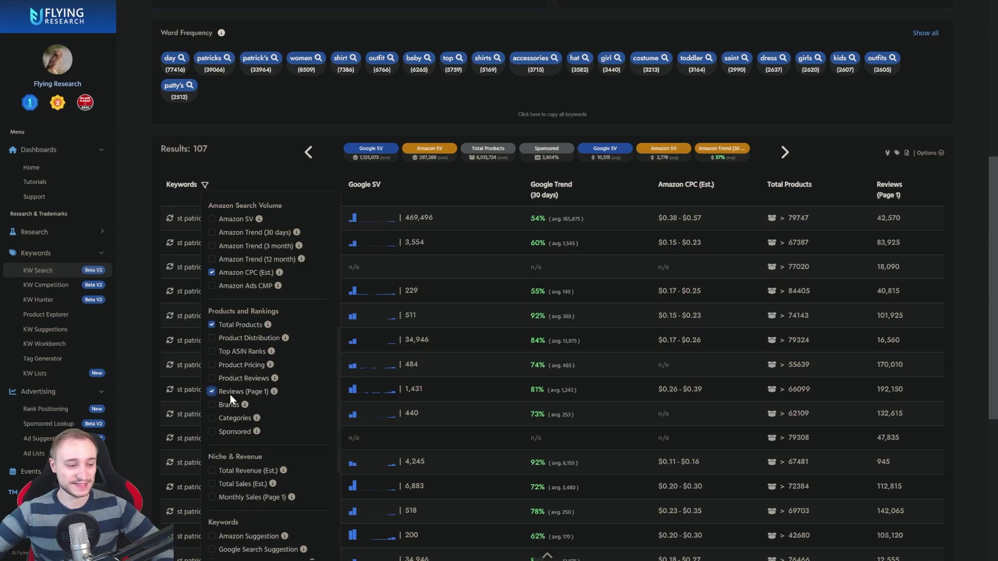
pyautogui.scroll(-3, 230, 394)
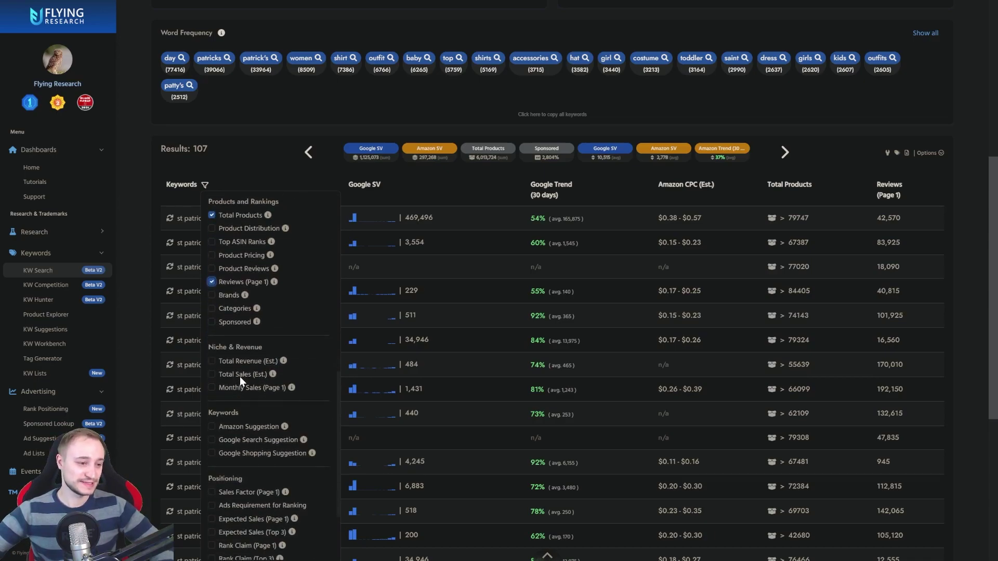
pyautogui.click(239, 377)
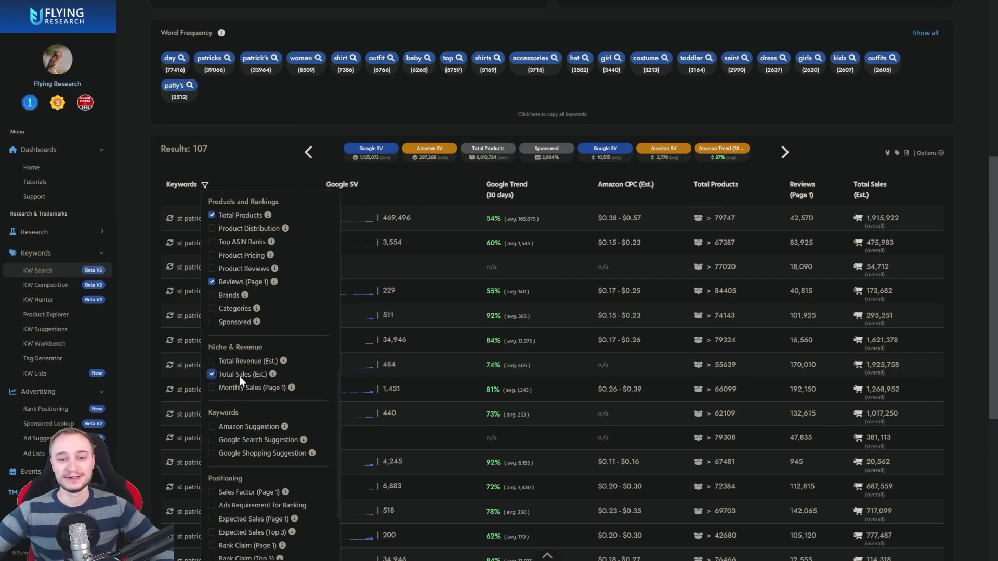
# Step: Add the Competitiveness and Ranking Potential score columns to the keyword results table
pyautogui.scroll(-3, 238, 385)
pyautogui.scroll(3, 244, 397)
pyautogui.scroll(-3, 248, 410)
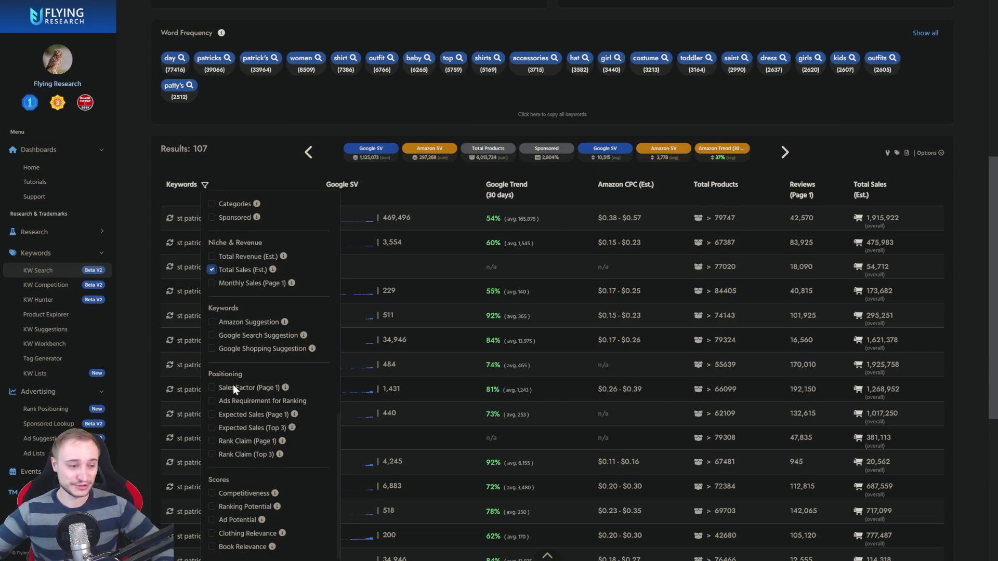
pyautogui.scroll(-2, 247, 494)
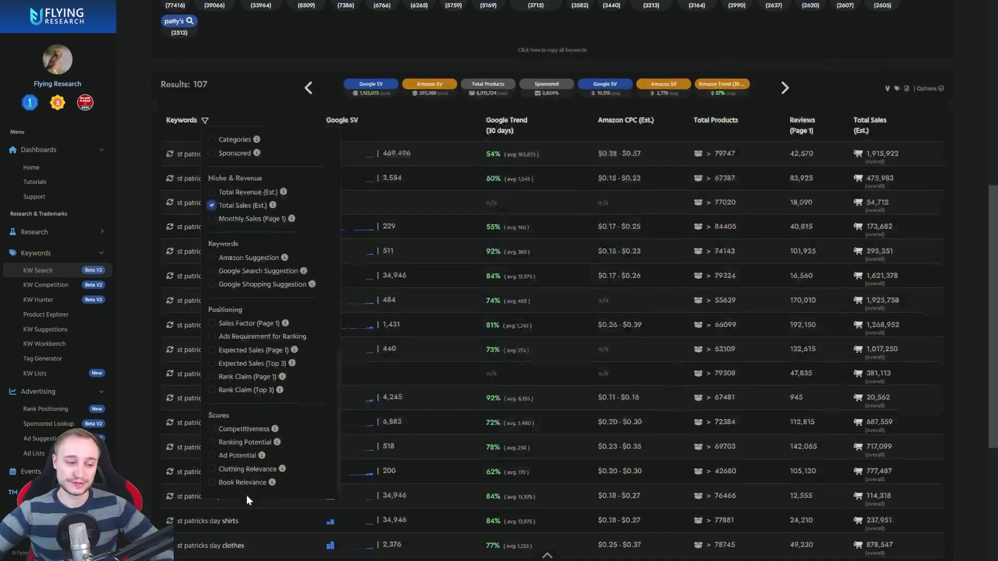
pyautogui.scroll(2, 238, 491)
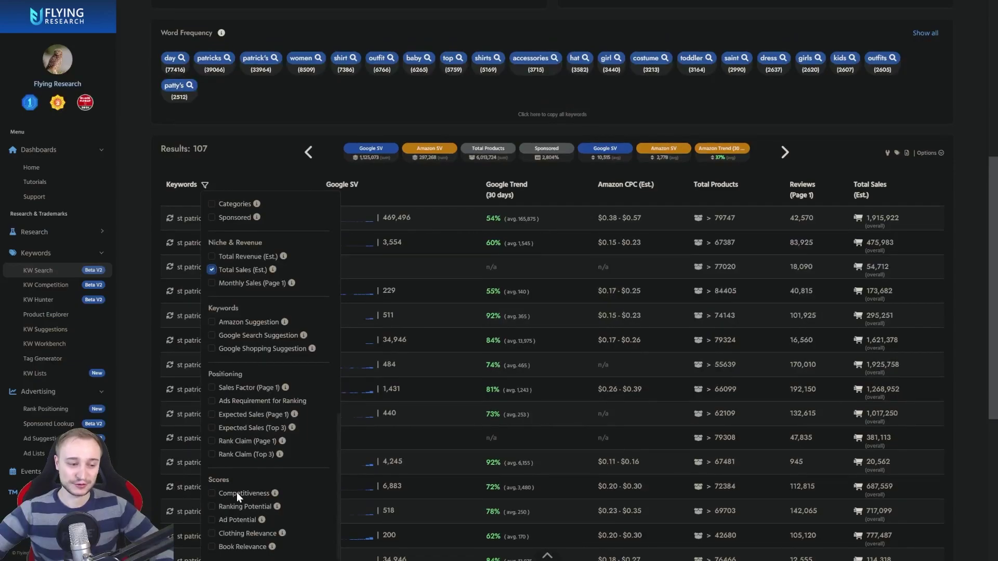
pyautogui.click(236, 491)
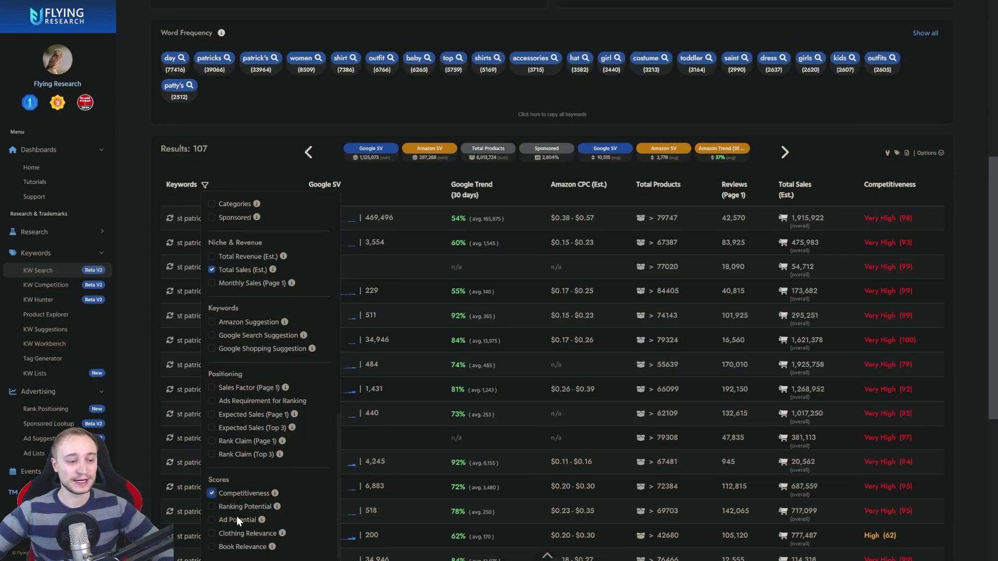
pyautogui.click(238, 510)
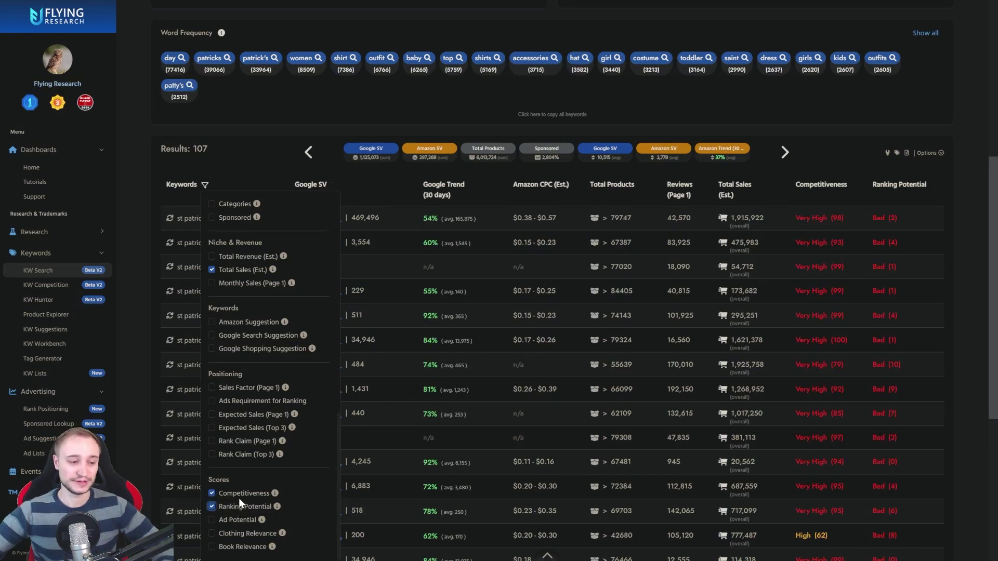
# Step: Apply the Amazon Search Volume, Google Search Volume and Positioning column presets to the results table one after another
pyautogui.scroll(2, 255, 447)
pyautogui.scroll(1, 262, 419)
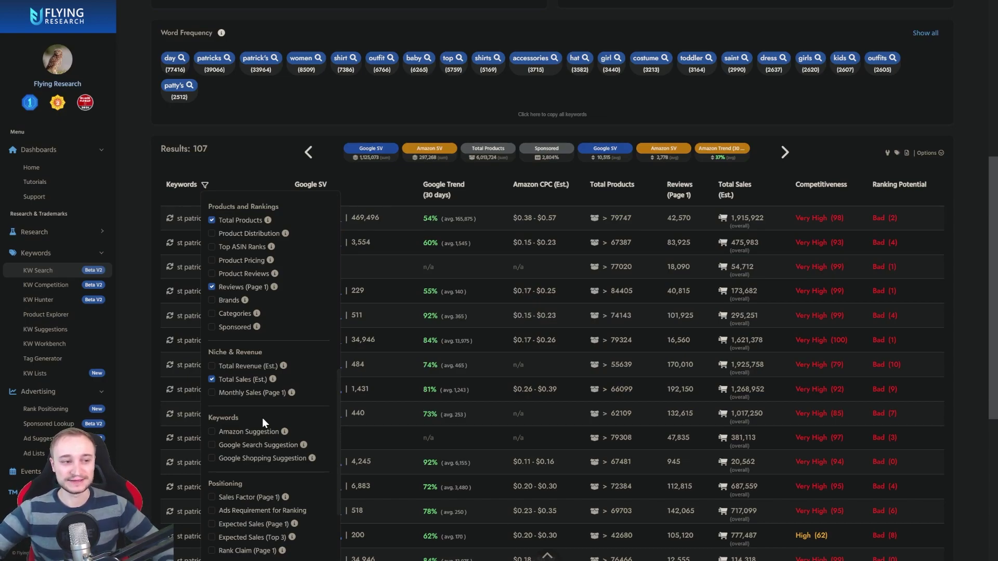
pyautogui.scroll(2, 262, 417)
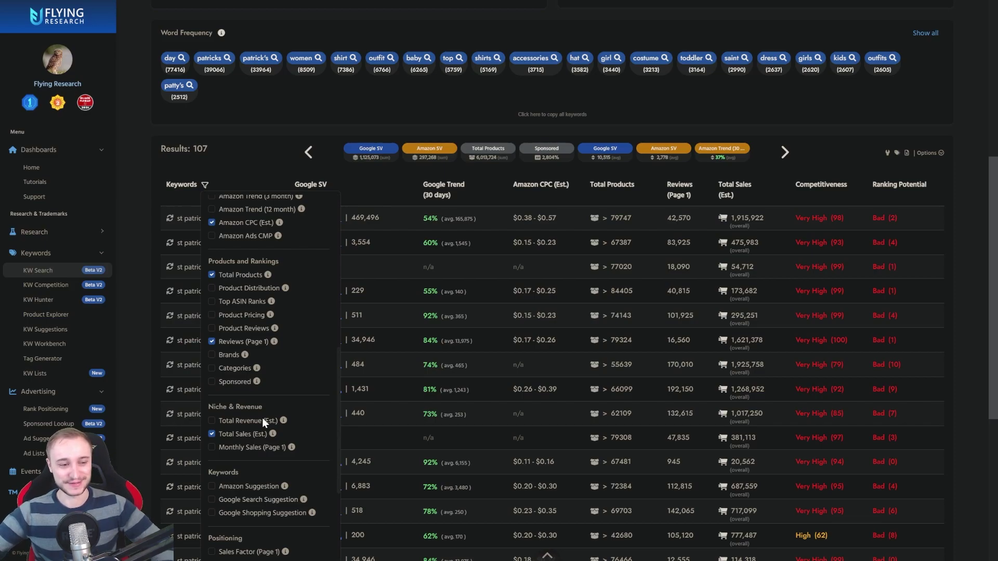
pyautogui.scroll(4, 271, 411)
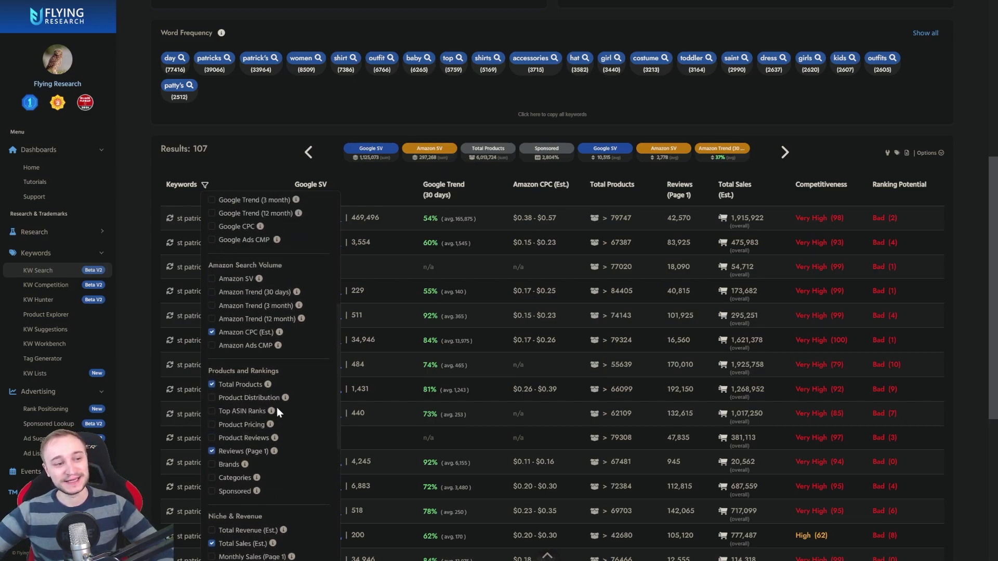
pyautogui.scroll(2, 277, 411)
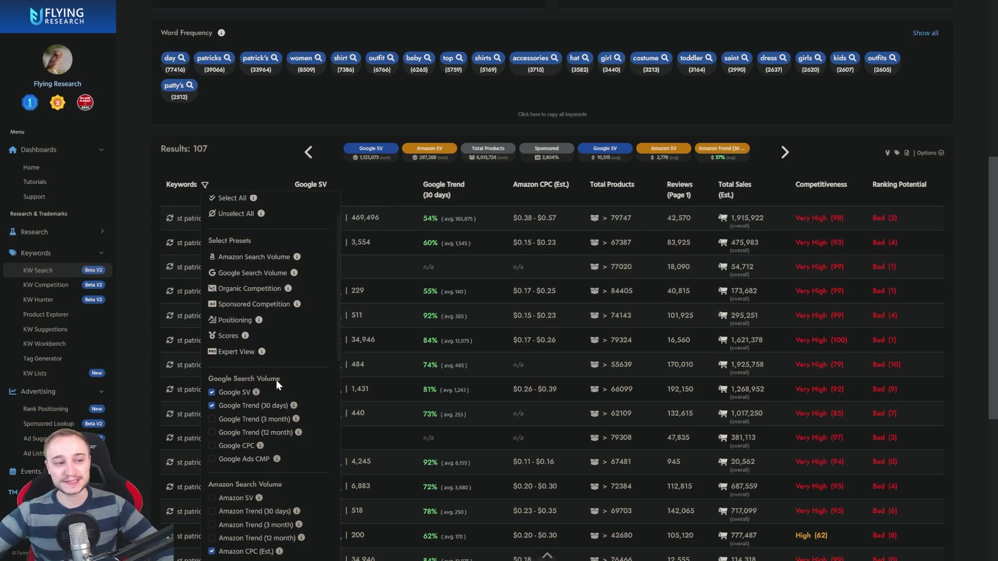
pyautogui.scroll(1, 277, 382)
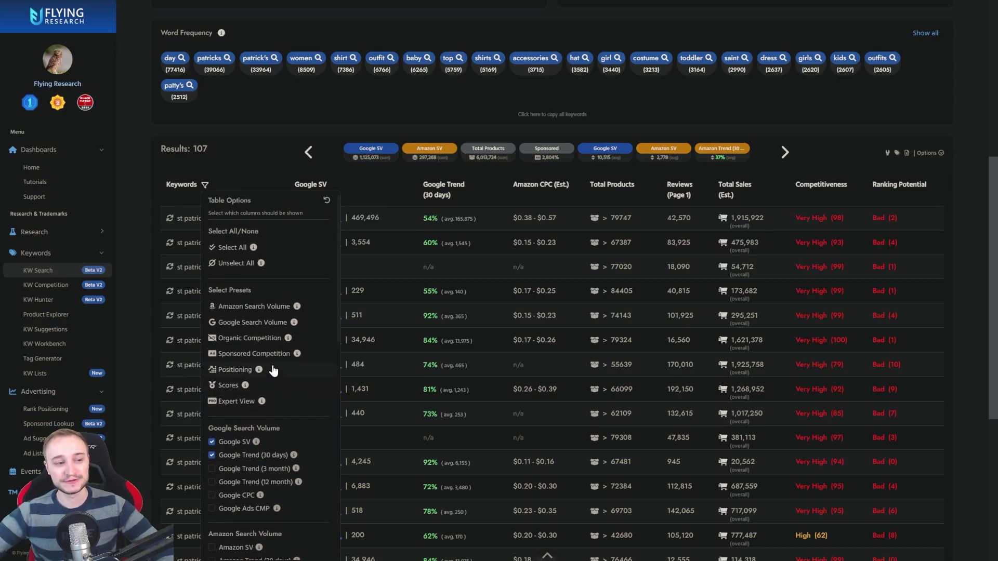
pyautogui.click(259, 309)
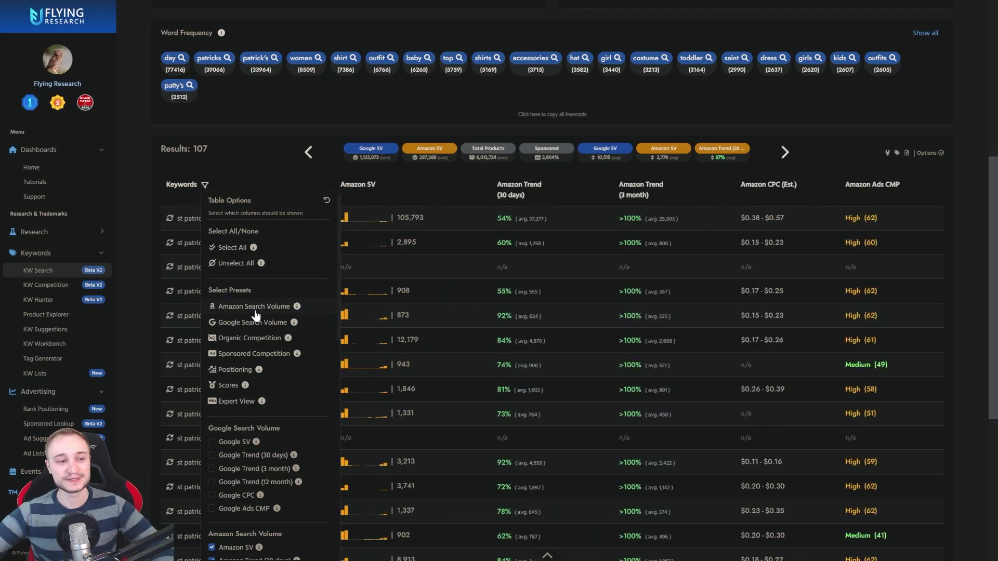
pyautogui.click(251, 323)
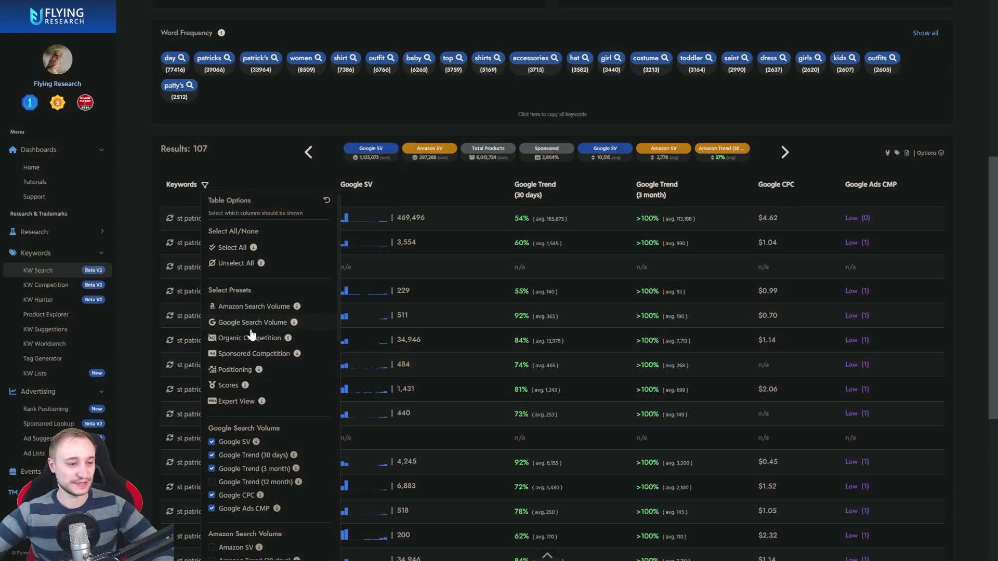
pyautogui.click(231, 372)
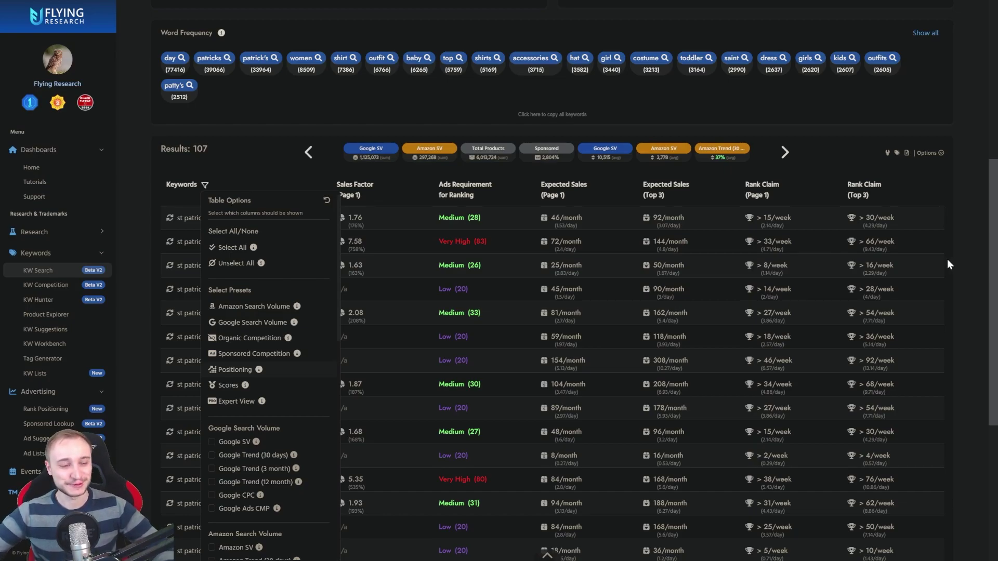
# Step: Select all data columns for the keyword results table and close the table options
pyautogui.click(221, 248)
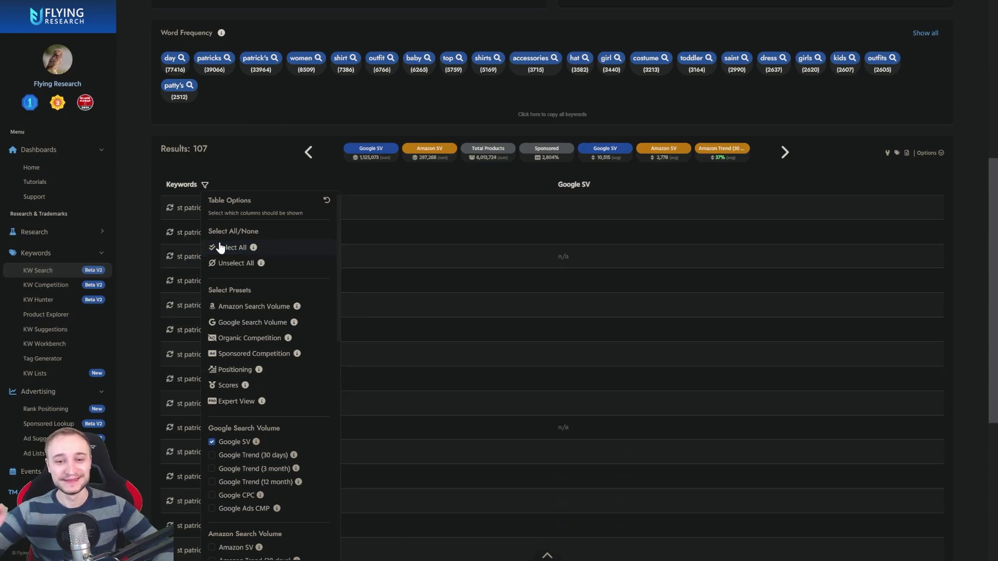
pyautogui.scroll(-2, 275, 379)
pyautogui.scroll(-2, 266, 364)
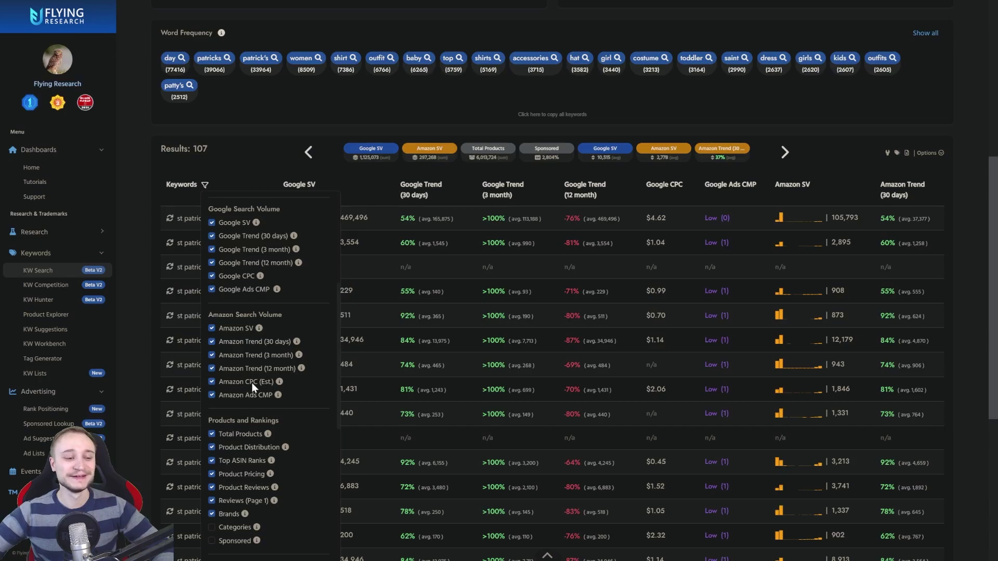
pyautogui.scroll(-3, 282, 346)
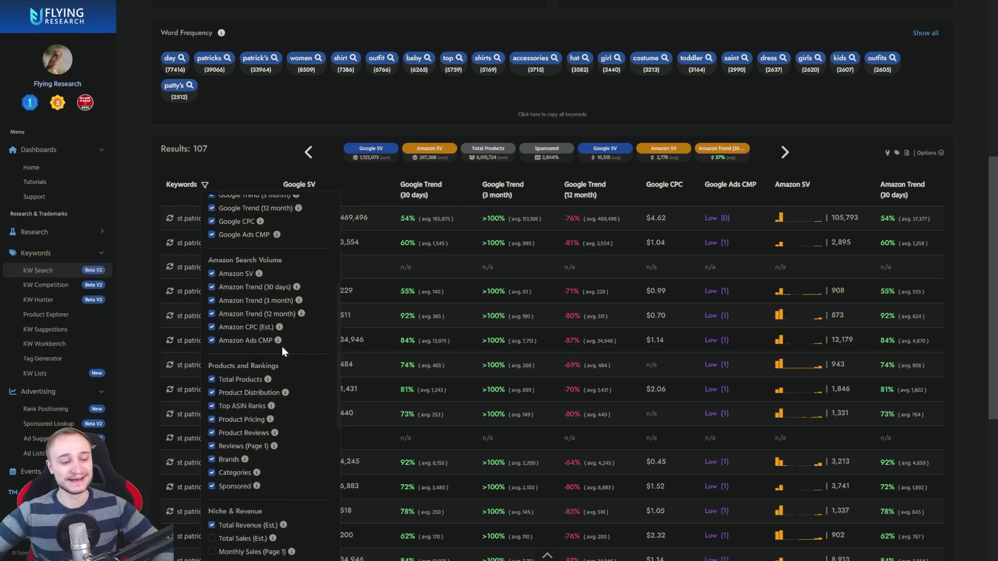
pyautogui.click(961, 149)
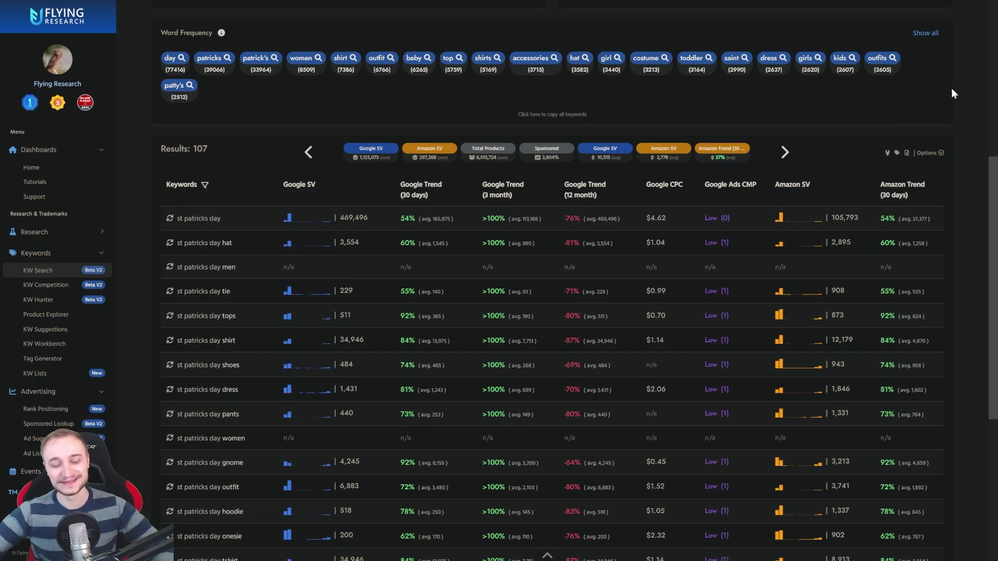
# Step: Look through the keyword rows of the results table with all data columns shown
pyautogui.scroll(-2, 956, 91)
pyautogui.scroll(-4, 959, 90)
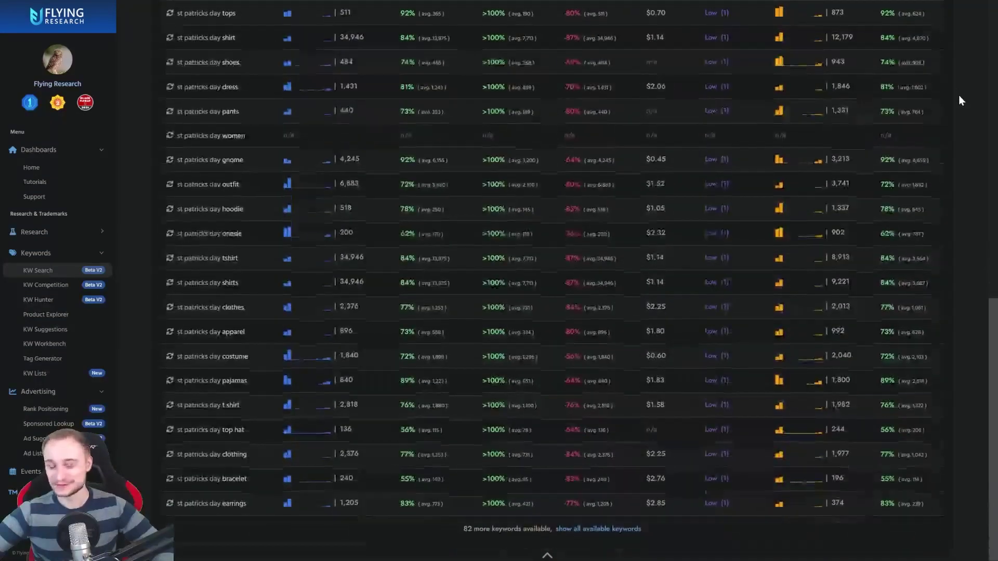
pyautogui.scroll(5, 930, 152)
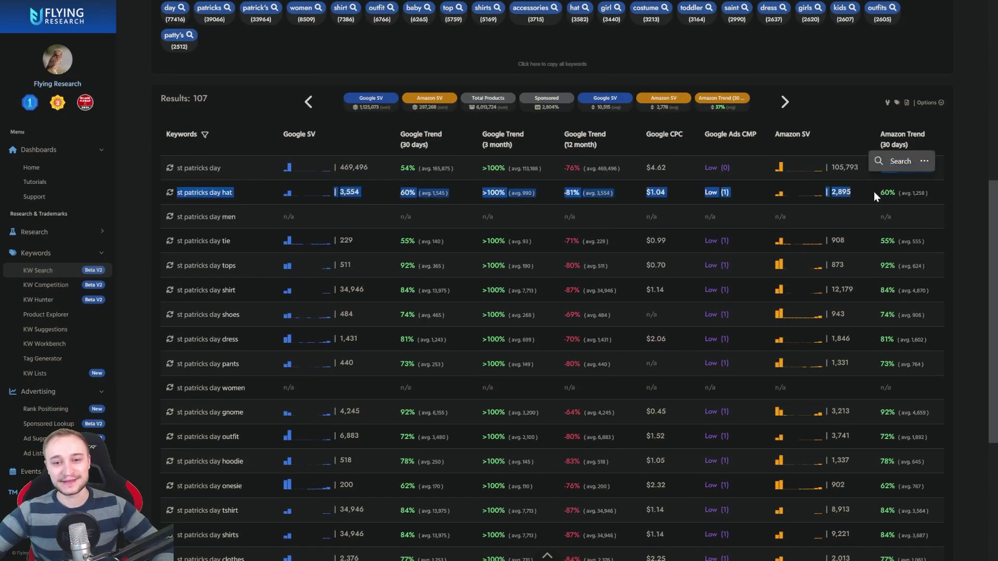
pyautogui.scroll(-6, 872, 190)
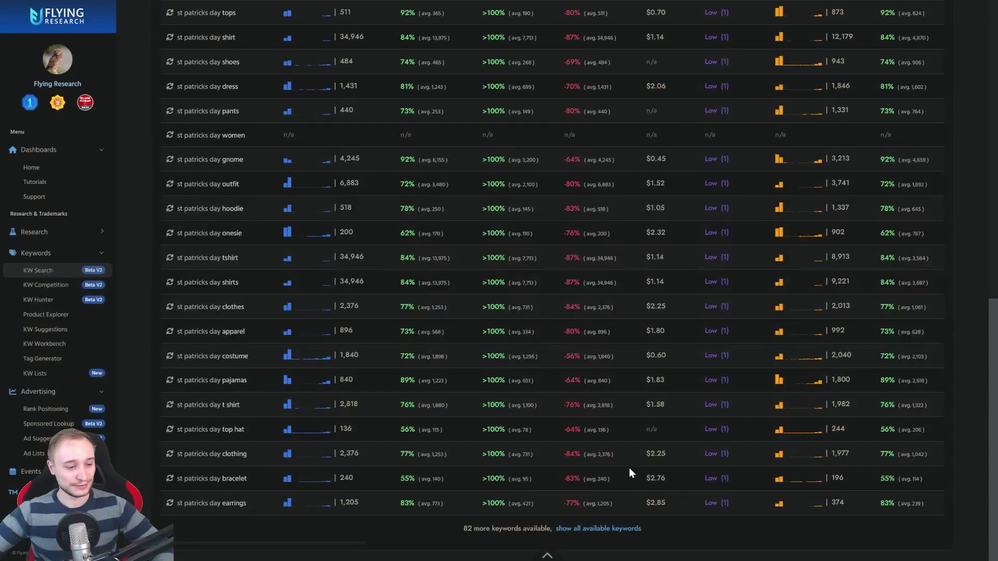
pyautogui.moveTo(360, 542); pyautogui.dragTo(276, 547)
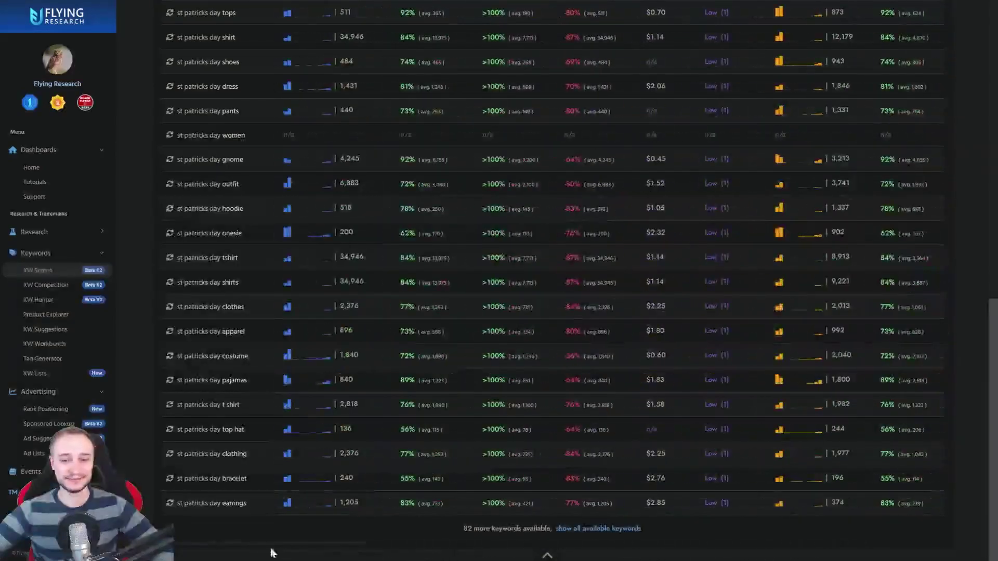
pyautogui.scroll(3, 965, 277)
pyautogui.scroll(8, 923, 284)
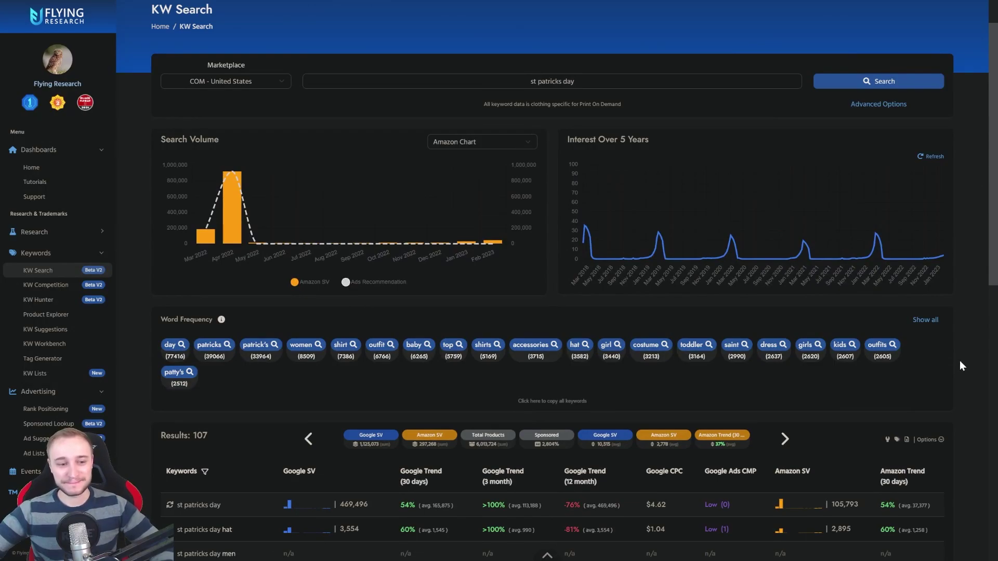
# Step: Show the advanced search options, review the available filters against the results table, and hide the options again
pyautogui.click(878, 105)
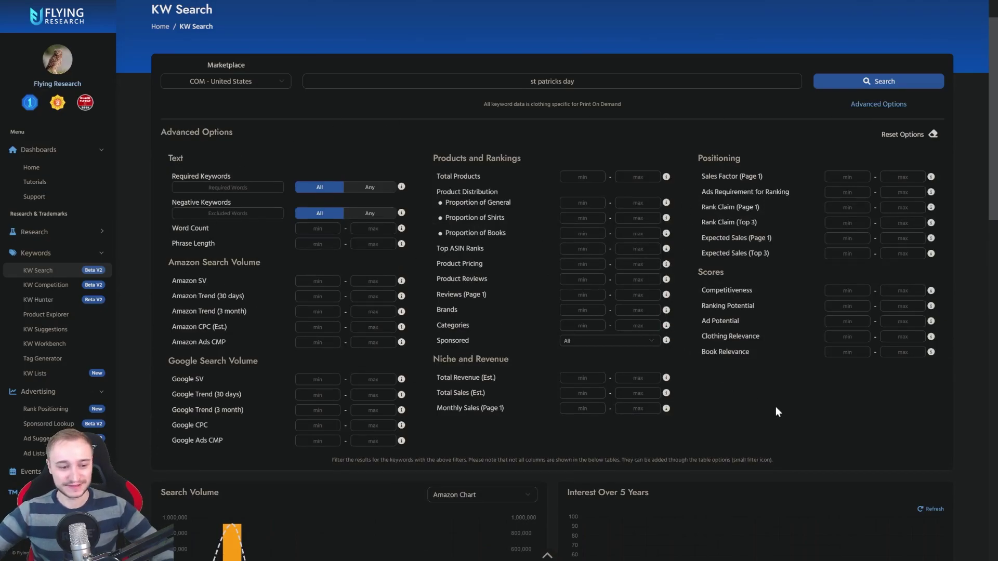
pyautogui.scroll(-5, 776, 407)
pyautogui.scroll(-2, 177, 549)
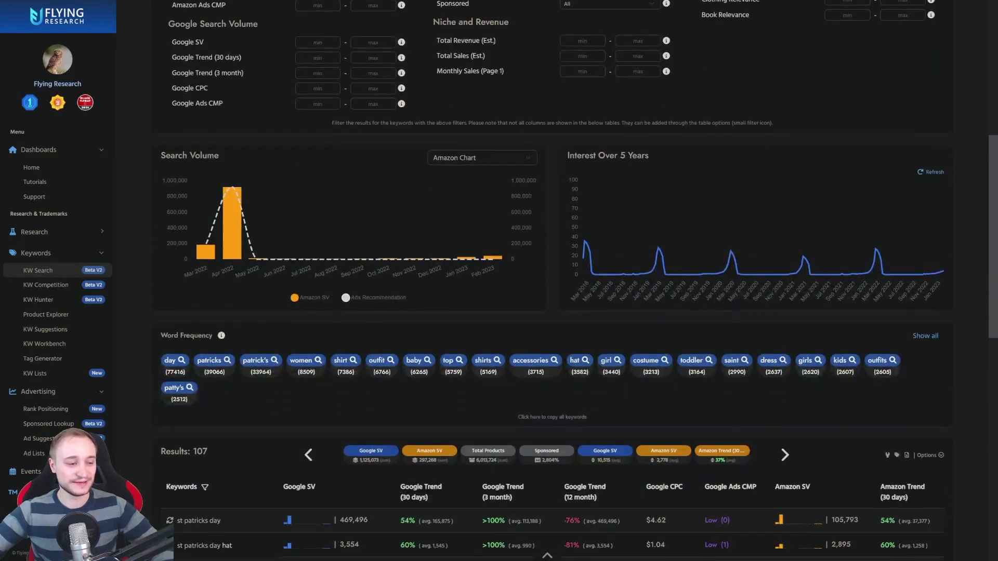
pyautogui.click(205, 488)
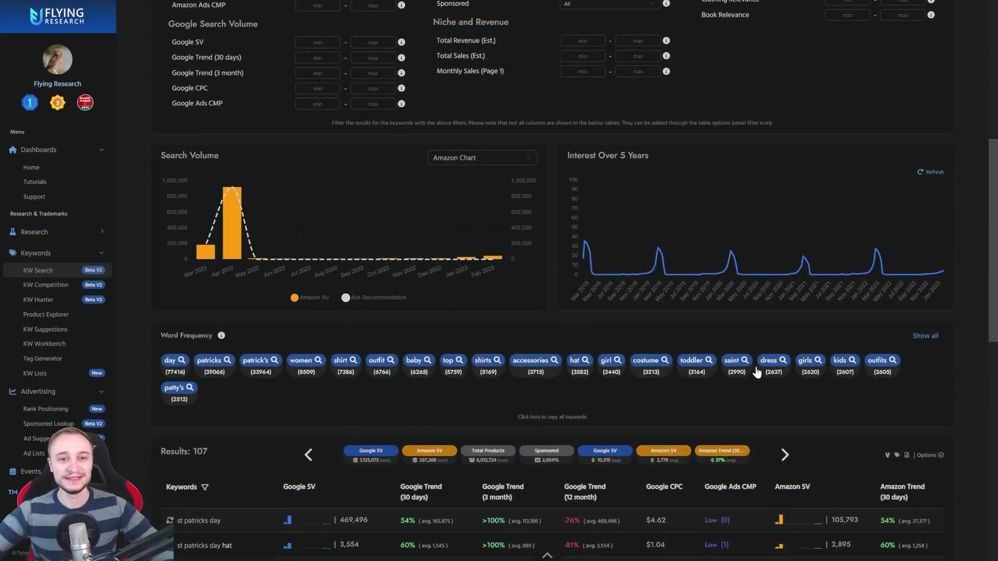
pyautogui.scroll(8, 810, 375)
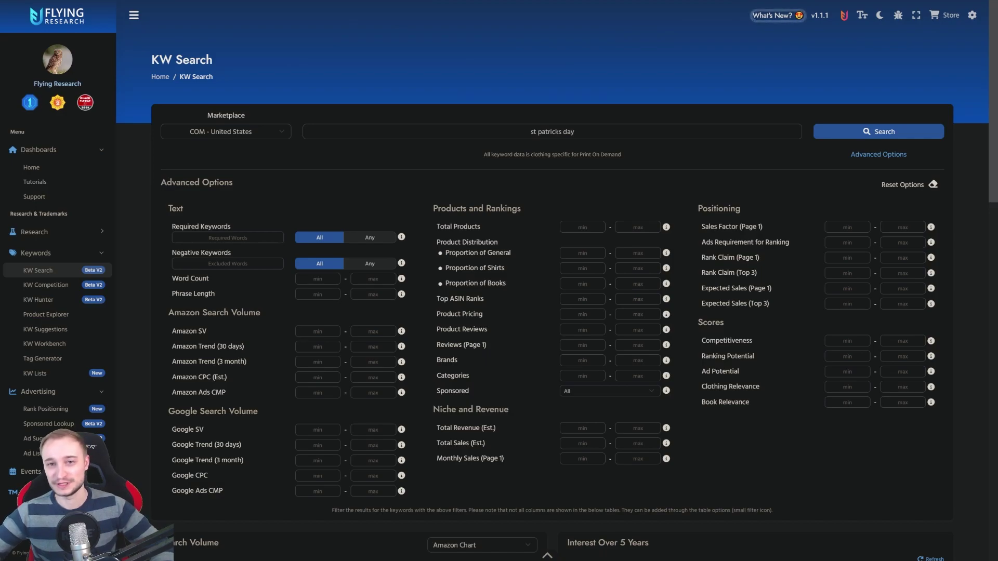
pyautogui.click(877, 155)
# Step: Sort the results table by the Keywords column in ascending order
pyautogui.scroll(-2, 962, 146)
pyautogui.scroll(2, 962, 145)
pyautogui.scroll(-2, 961, 145)
pyautogui.moveTo(991, 163); pyautogui.dragTo(977, 142)
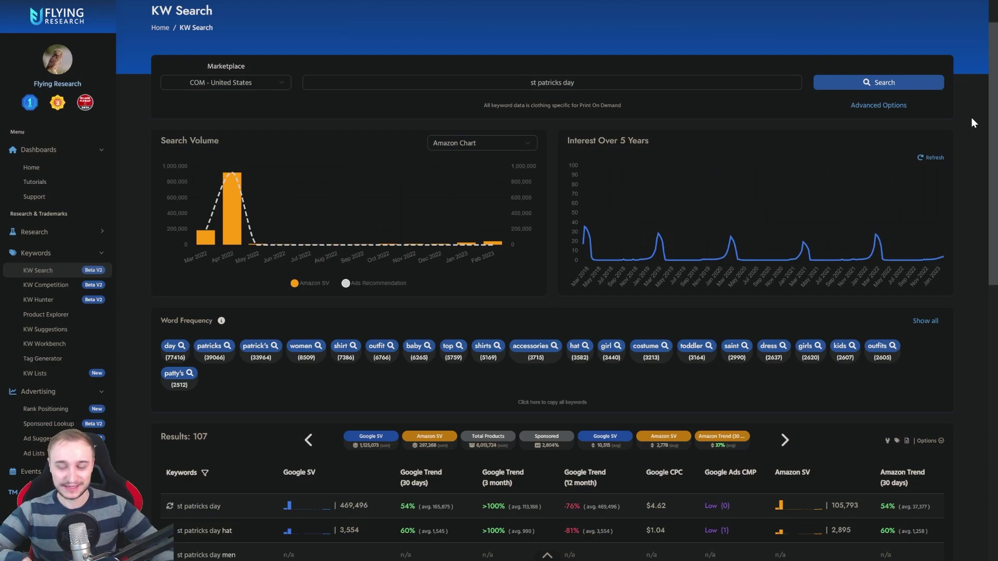
pyautogui.click(198, 473)
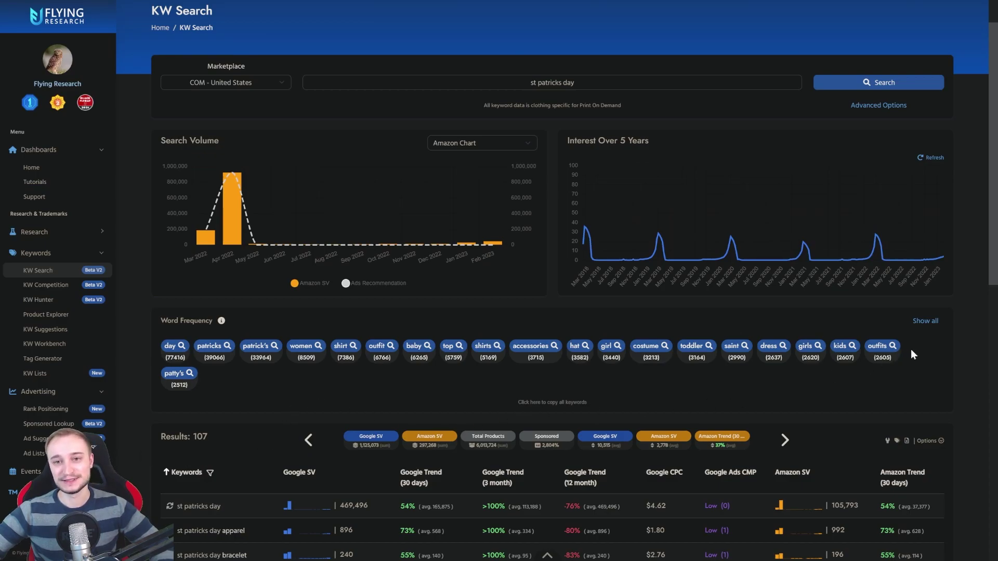
pyautogui.scroll(-2, 968, 326)
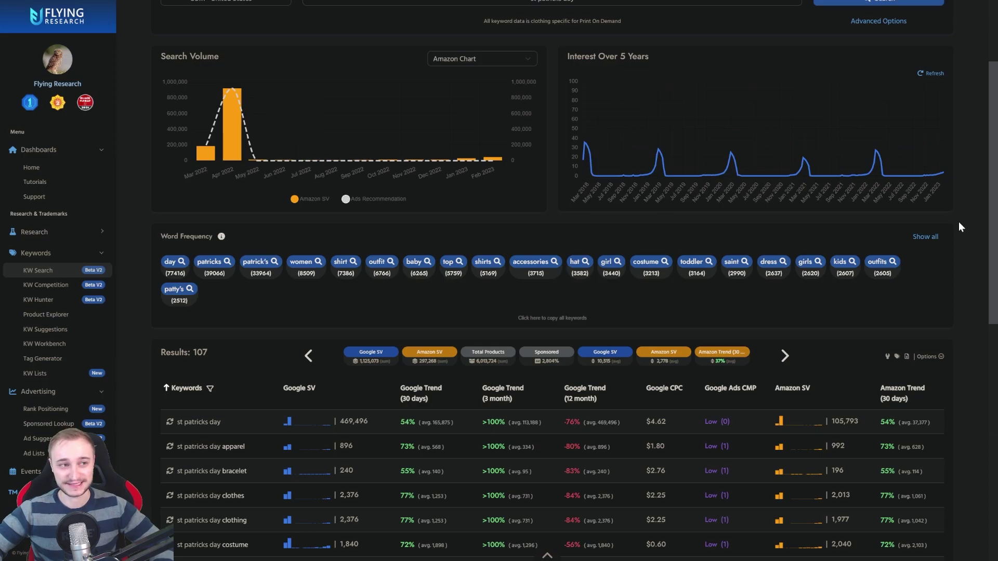
pyautogui.moveTo(995, 201); pyautogui.dragTo(994, 176)
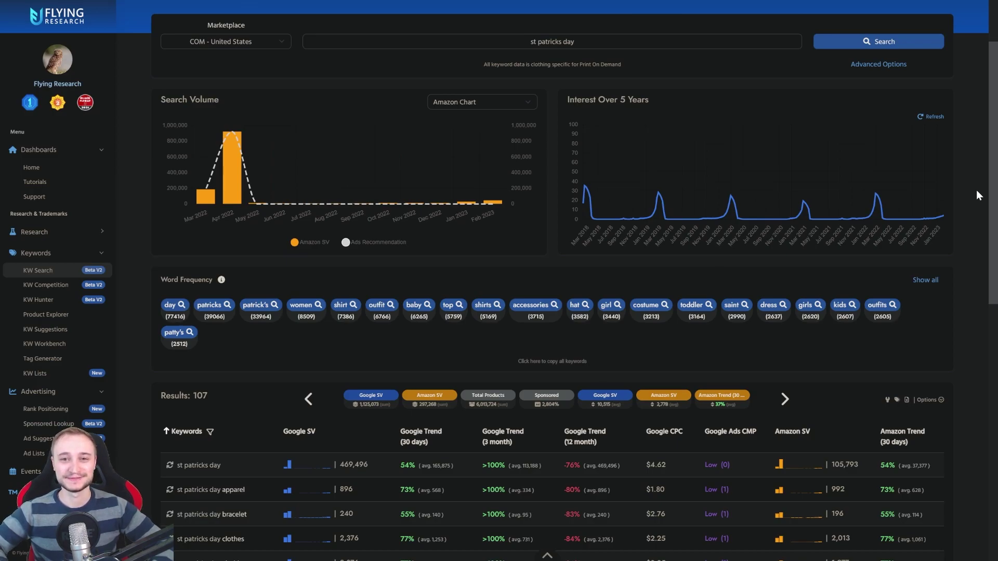
# Step: Add the Google SV, Amazon SV and Amazon CPC (Est.) columns to the keyword results table
pyautogui.scroll(-7, 977, 190)
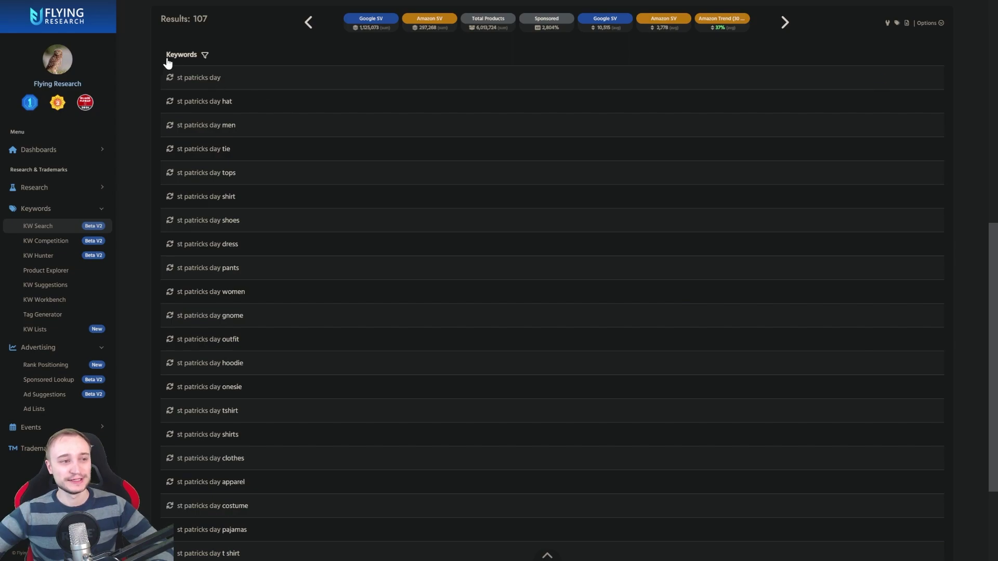
pyautogui.click(204, 55)
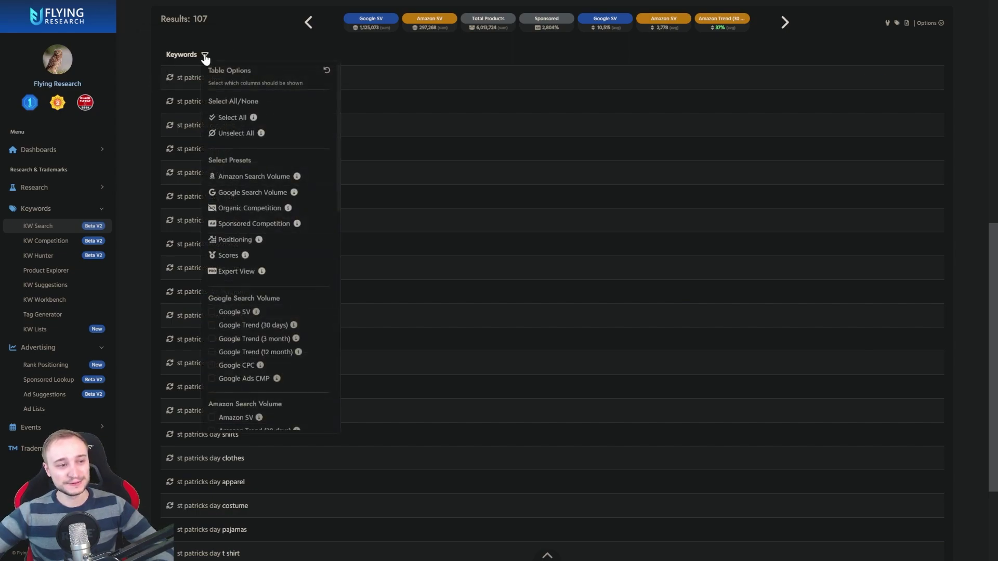
pyautogui.scroll(-1, 255, 169)
pyautogui.scroll(-3, 254, 169)
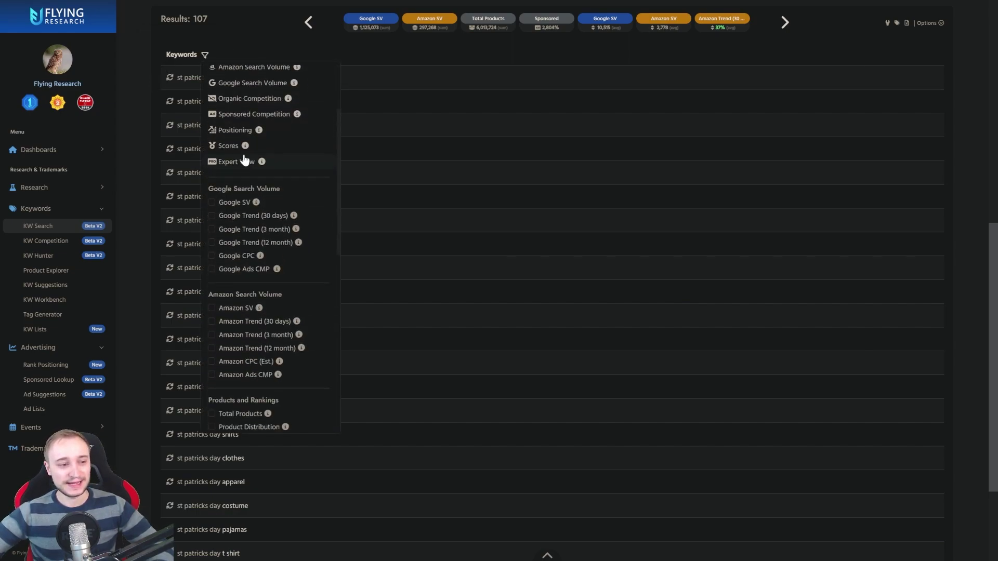
pyautogui.click(211, 202)
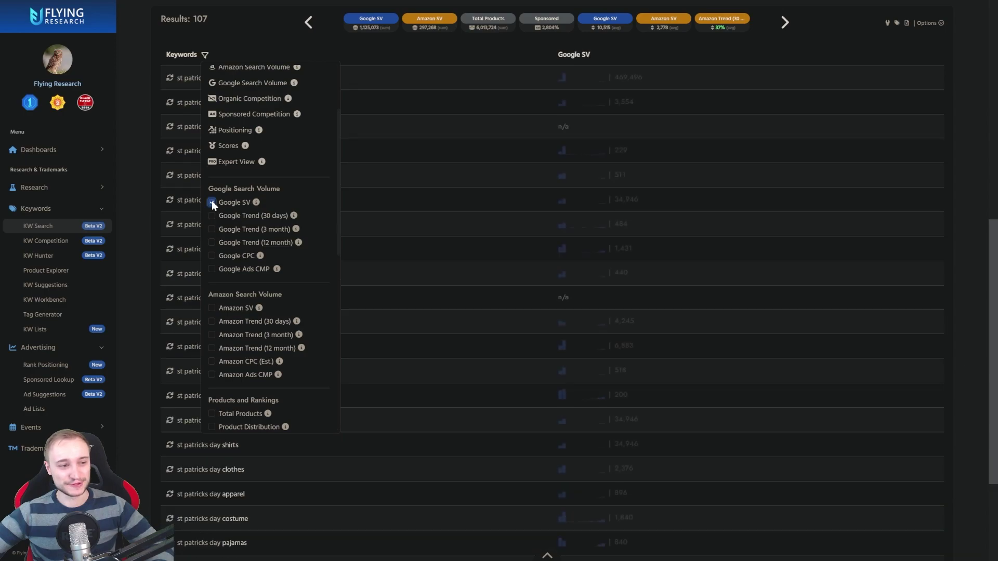
pyautogui.click(212, 307)
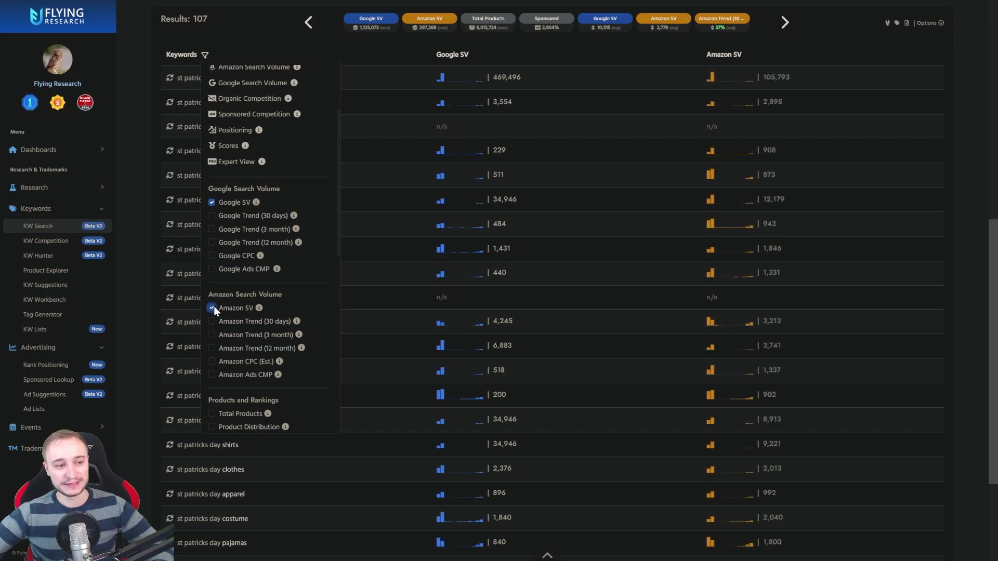
pyautogui.scroll(-3, 260, 188)
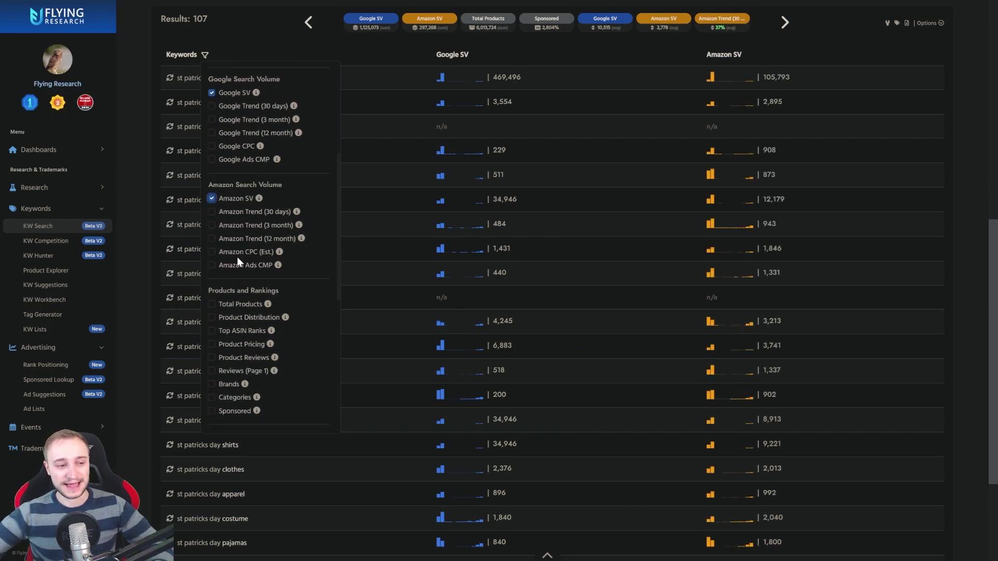
pyautogui.click(241, 252)
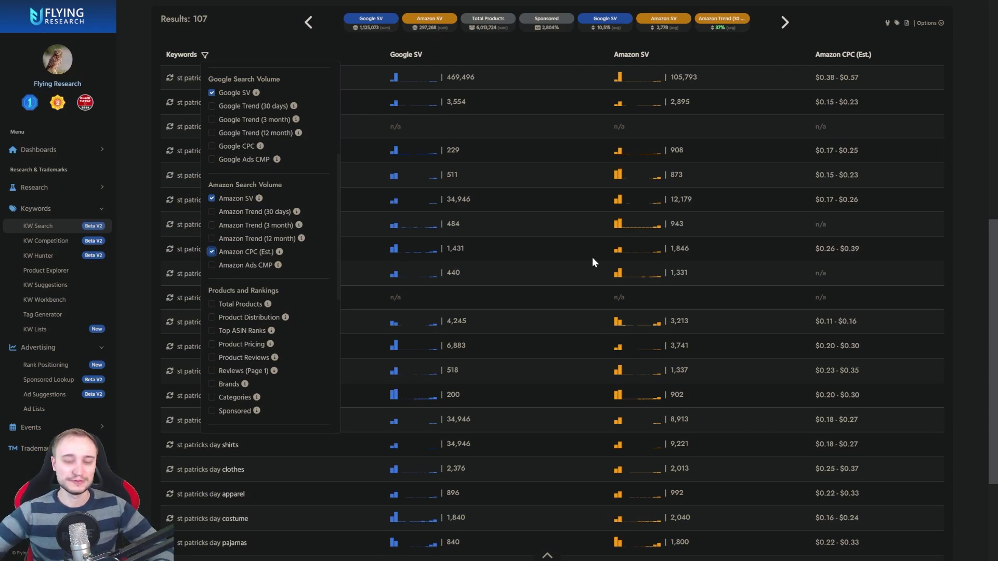
# Step: Add the Total Products and Top ASIN Ranks columns to the keyword results table
pyautogui.scroll(6, 591, 257)
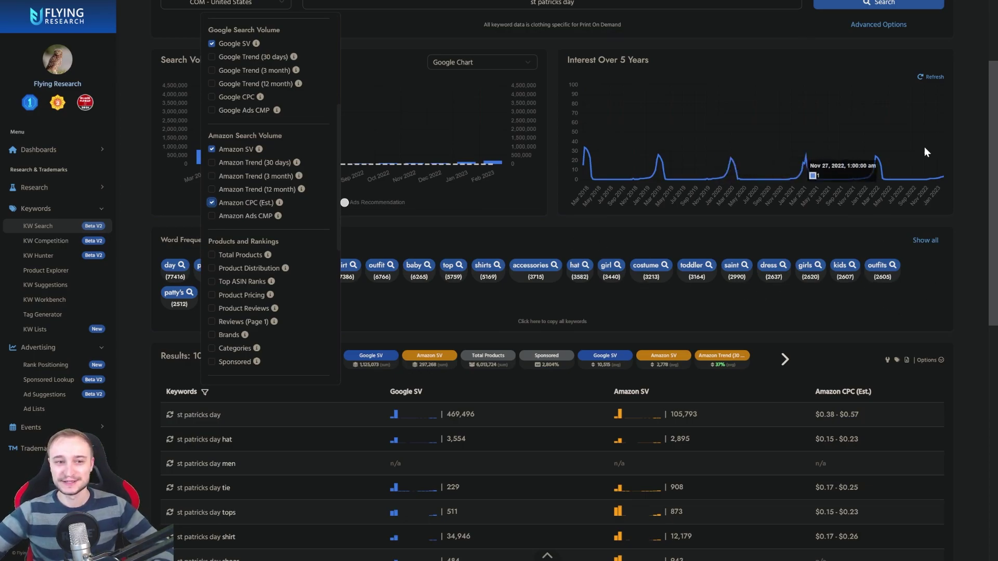
pyautogui.scroll(-3, 884, 255)
pyautogui.scroll(-2, 863, 253)
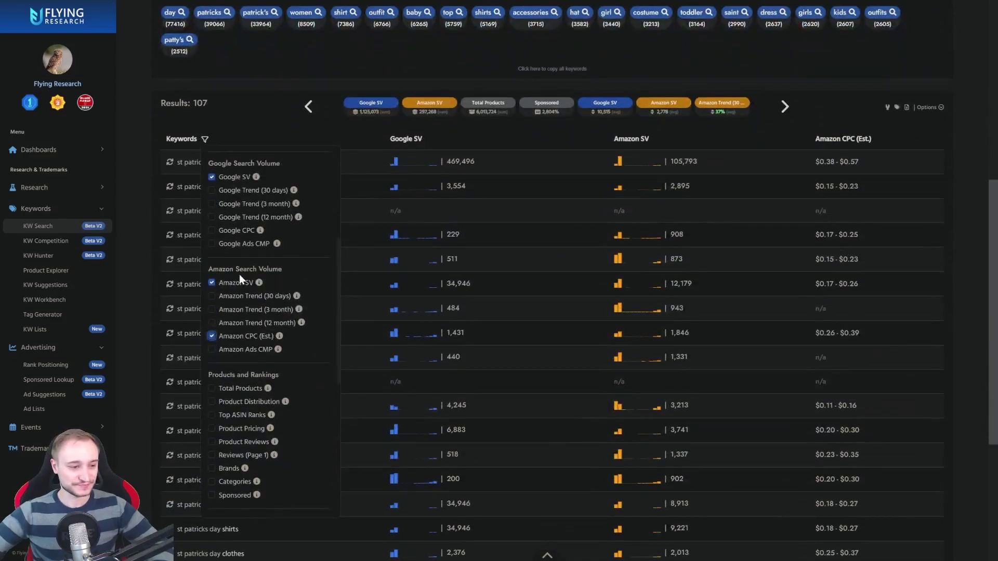
pyautogui.scroll(-3, 250, 267)
pyautogui.scroll(-2, 269, 236)
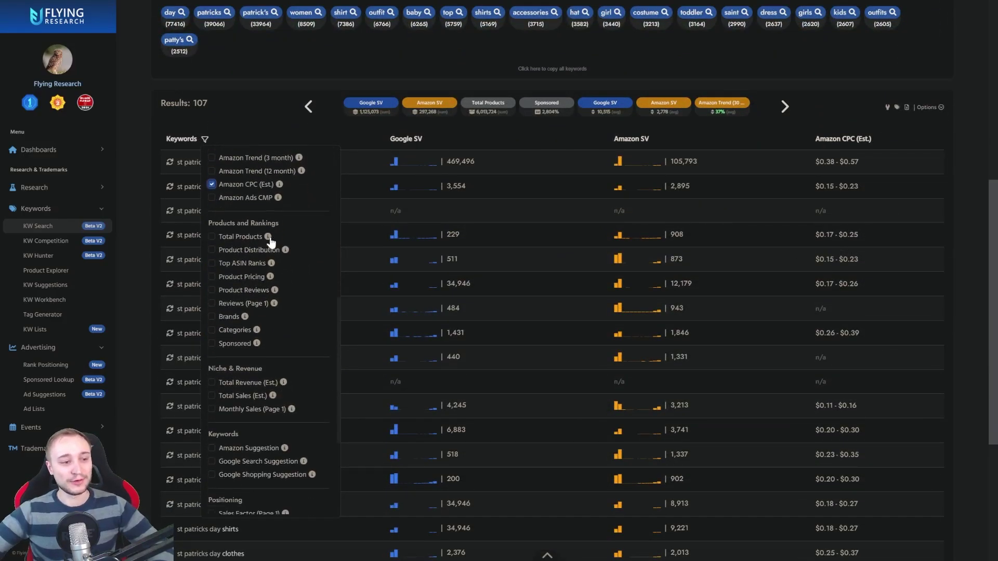
pyautogui.click(238, 221)
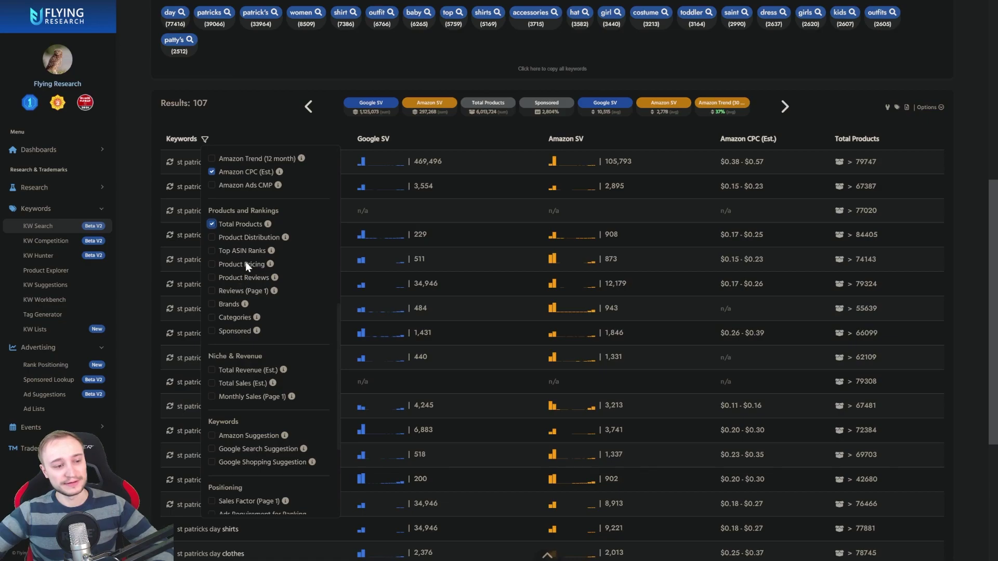
pyautogui.scroll(-2, 245, 264)
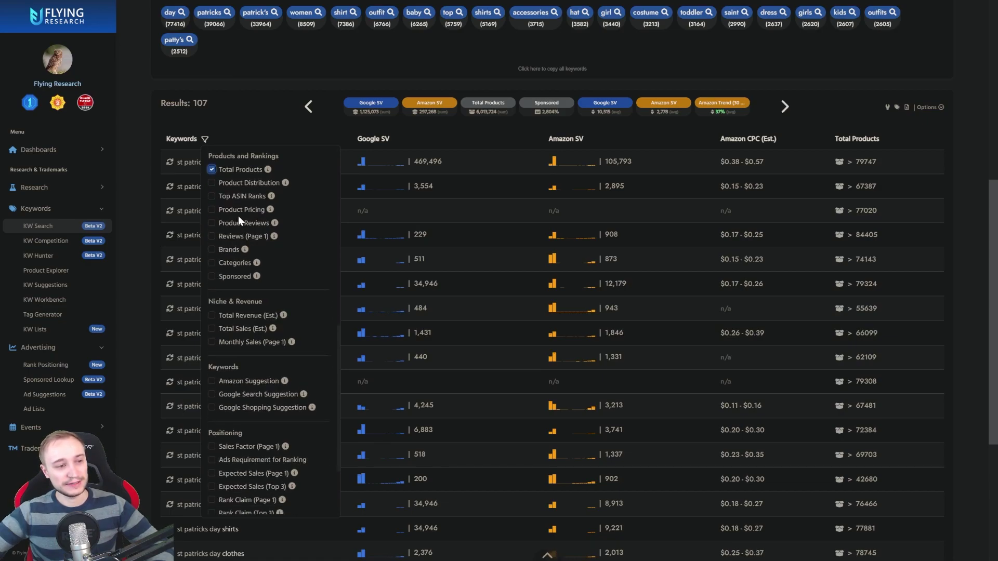
pyautogui.click(242, 196)
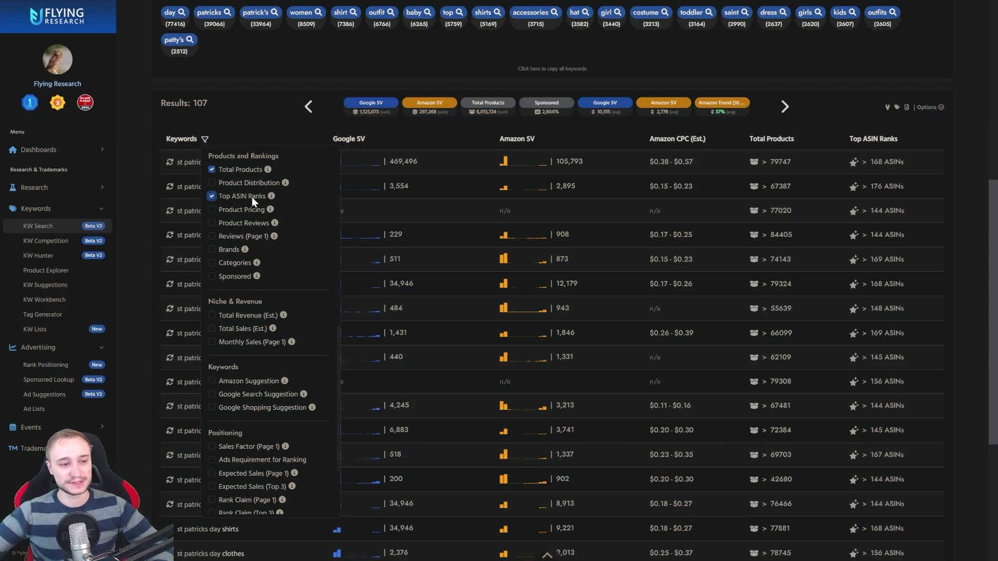
# Step: Add the Competitiveness, Ranking Potential and Ad Potential score columns to the results table and close the table options
pyautogui.scroll(-4, 253, 196)
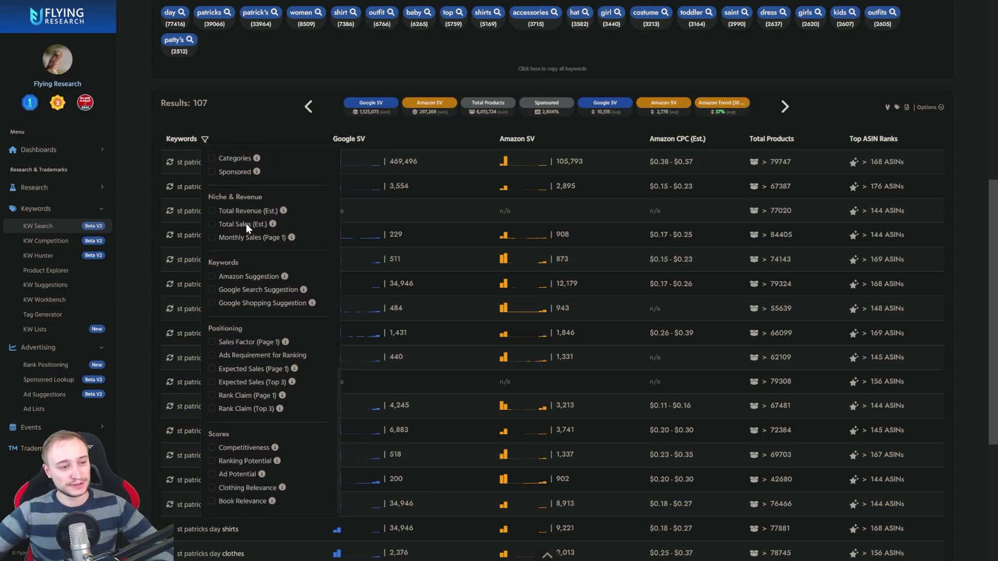
pyautogui.scroll(-2, 251, 217)
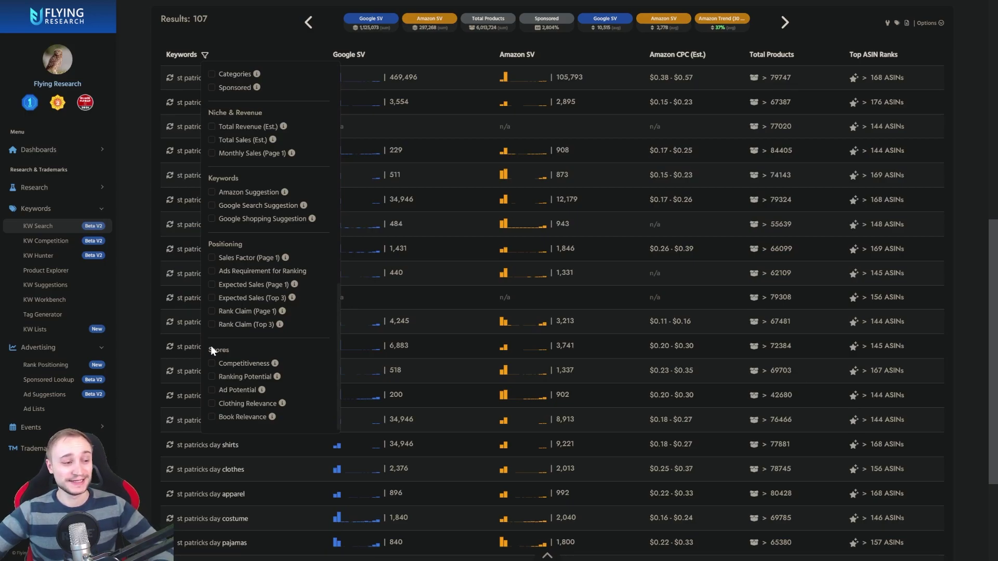
pyautogui.scroll(-2, 276, 239)
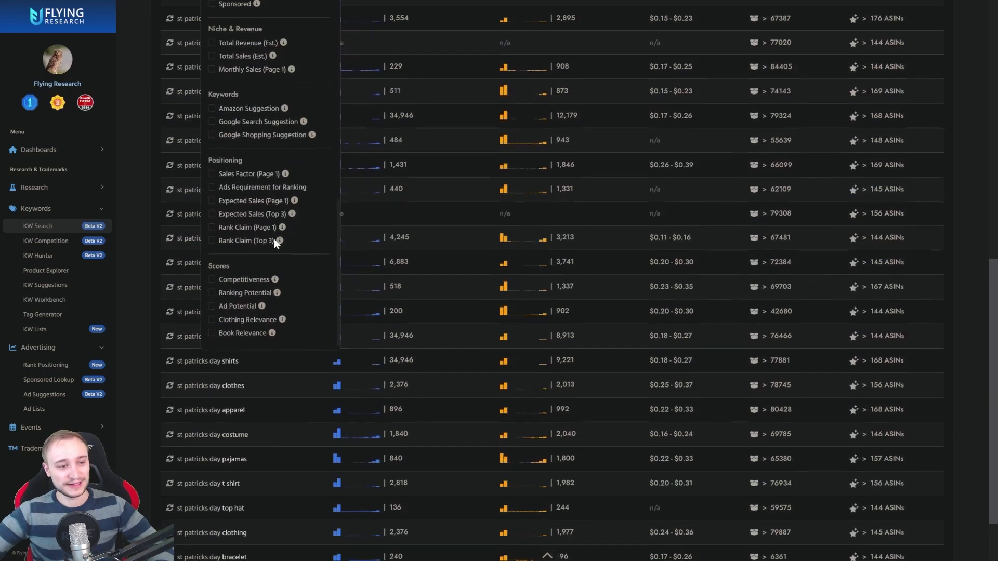
pyautogui.click(243, 280)
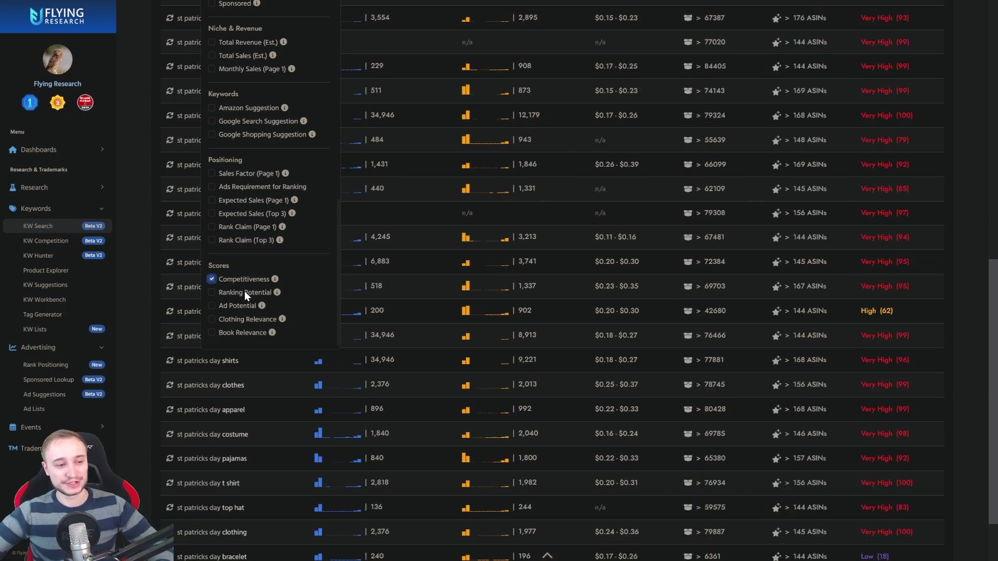
pyautogui.click(246, 293)
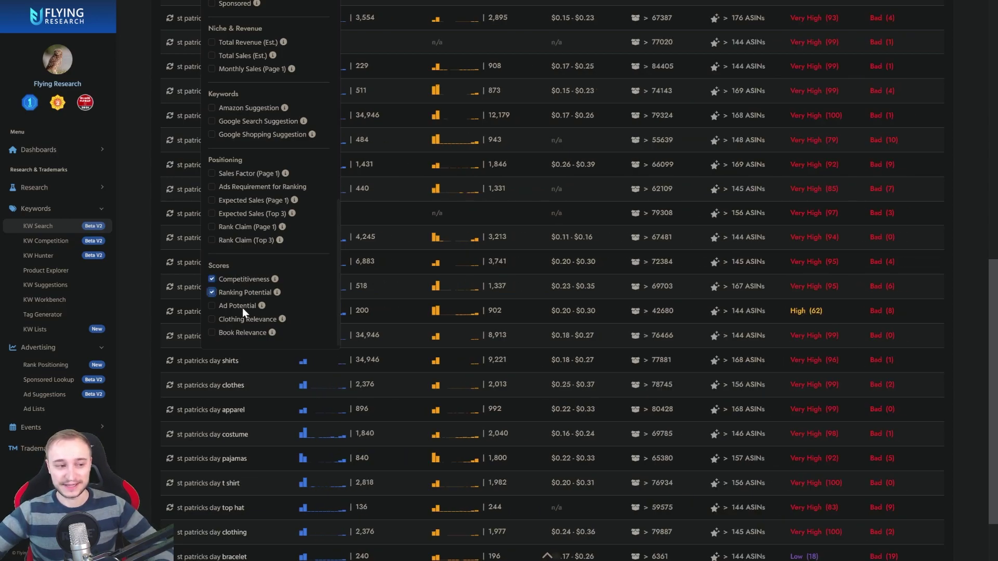
pyautogui.click(243, 308)
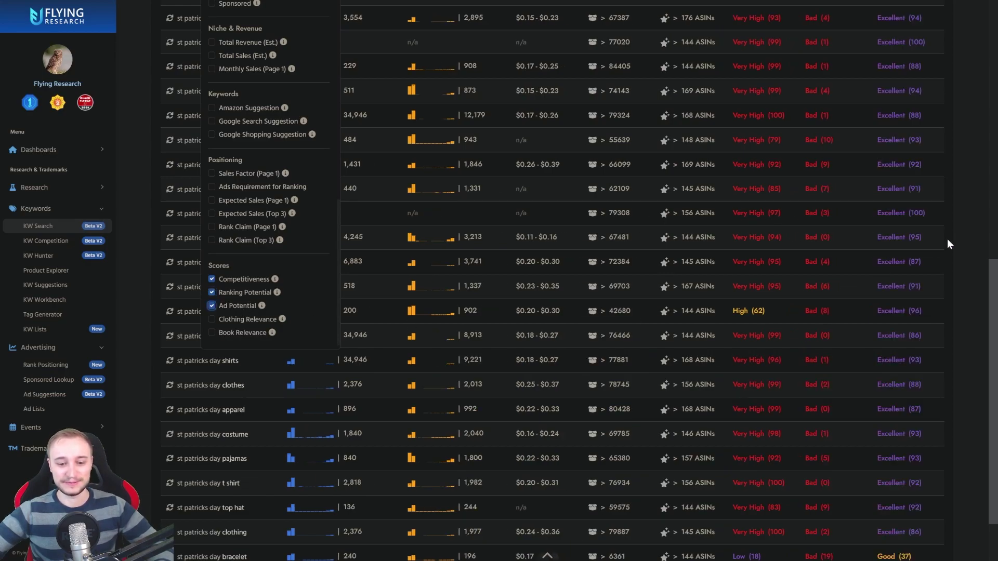
pyautogui.click(959, 221)
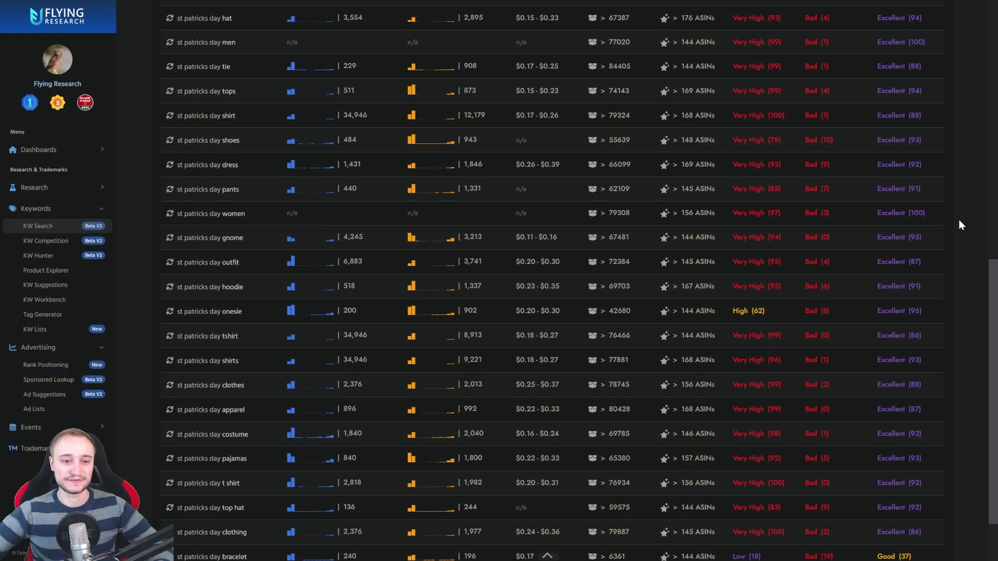
# Step: Show the top product rankings for the keyword "st patricks day", look through the organic products, and close the rankings
pyautogui.scroll(5, 958, 222)
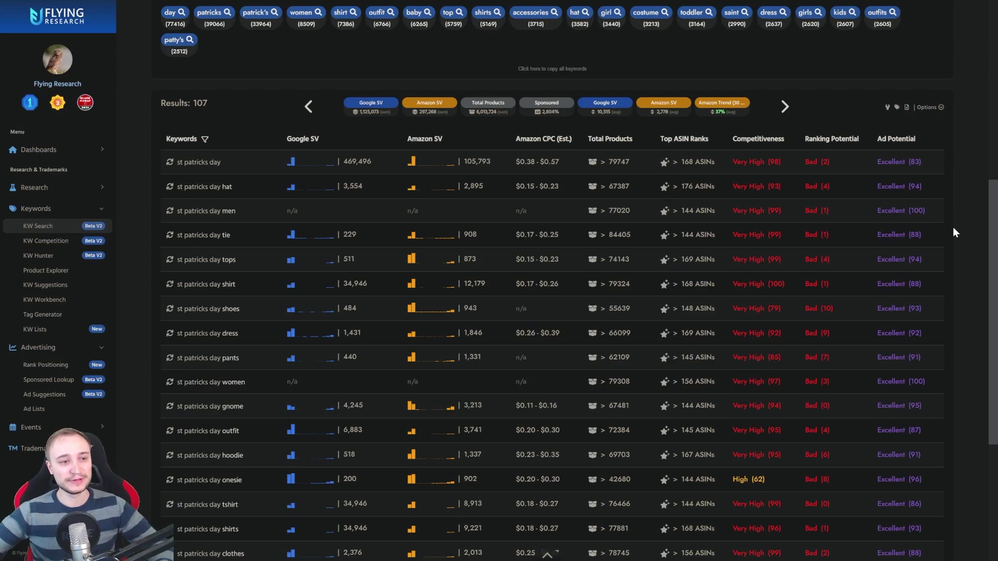
pyautogui.scroll(2, 333, 239)
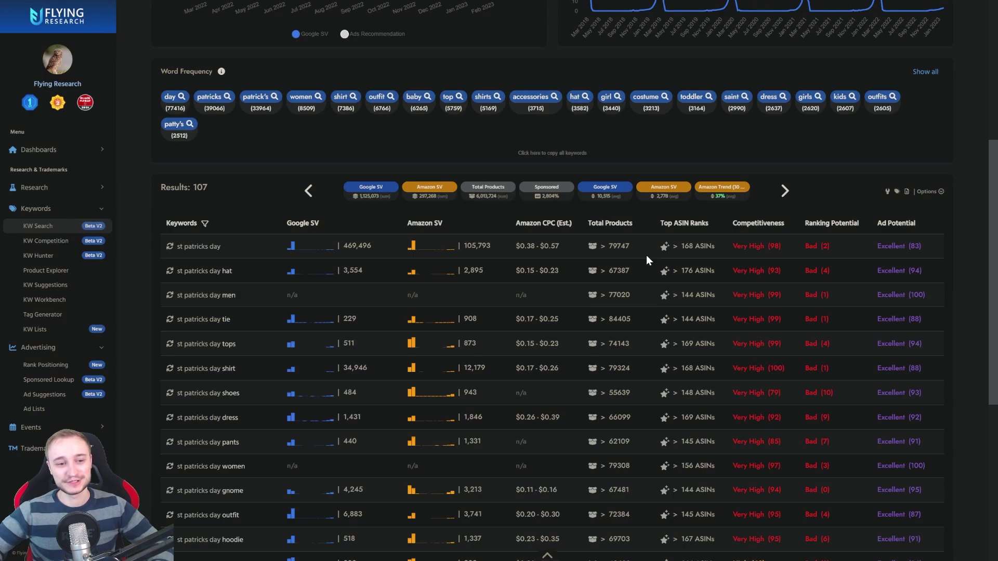
pyautogui.moveTo(619, 251)
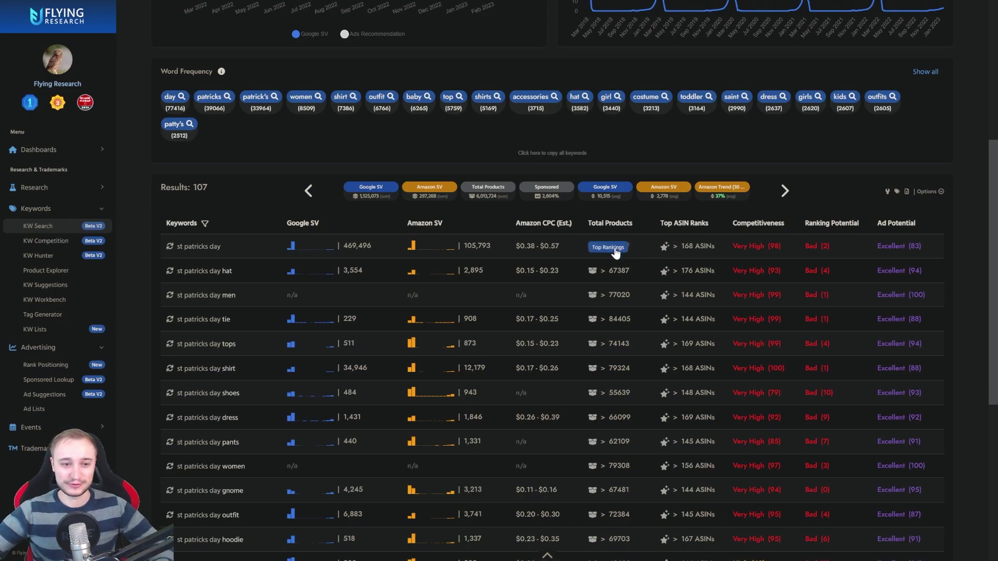
pyautogui.click(615, 253)
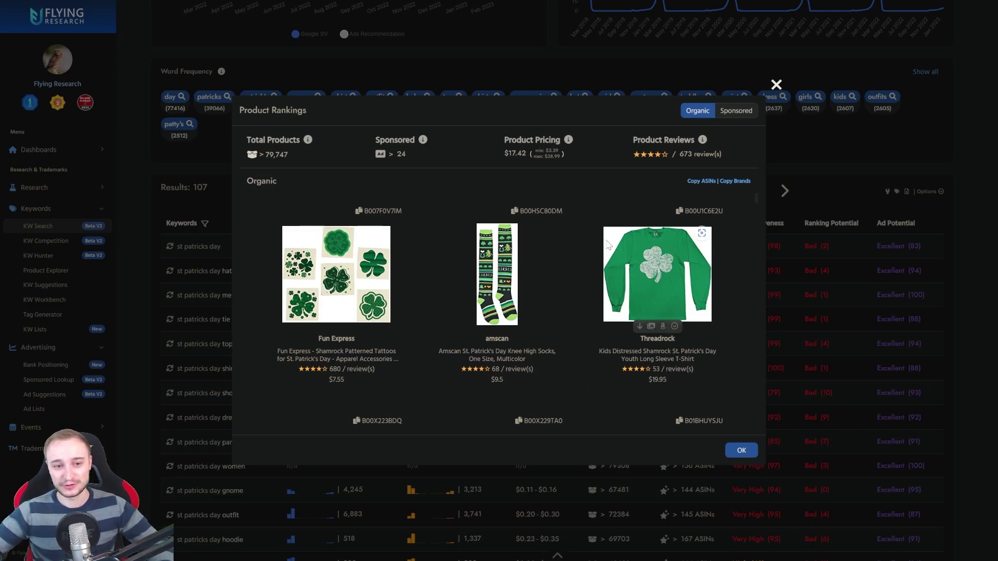
pyautogui.scroll(-2, 609, 245)
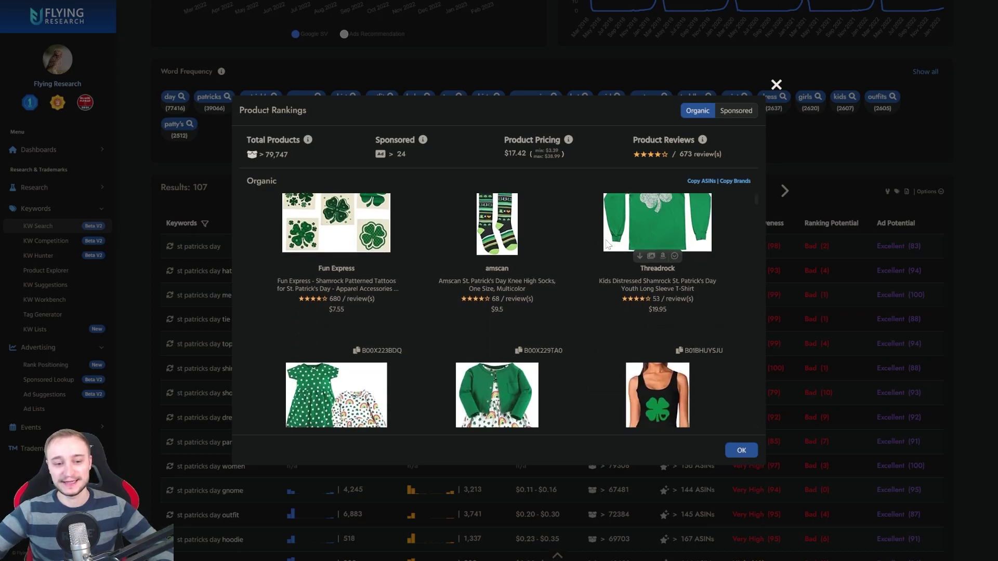
pyautogui.scroll(-3, 605, 242)
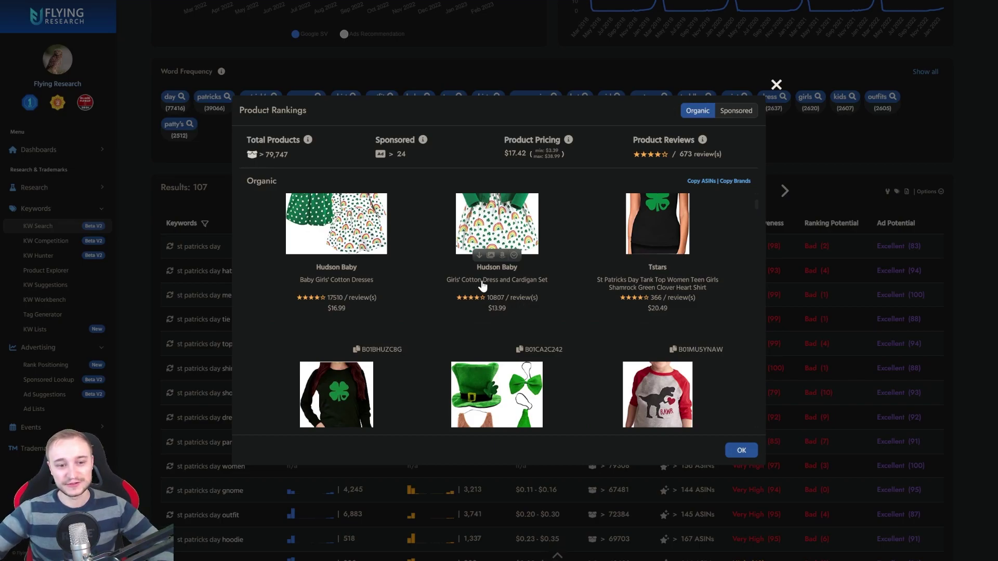
pyautogui.scroll(-2, 594, 288)
pyautogui.scroll(-1, 596, 288)
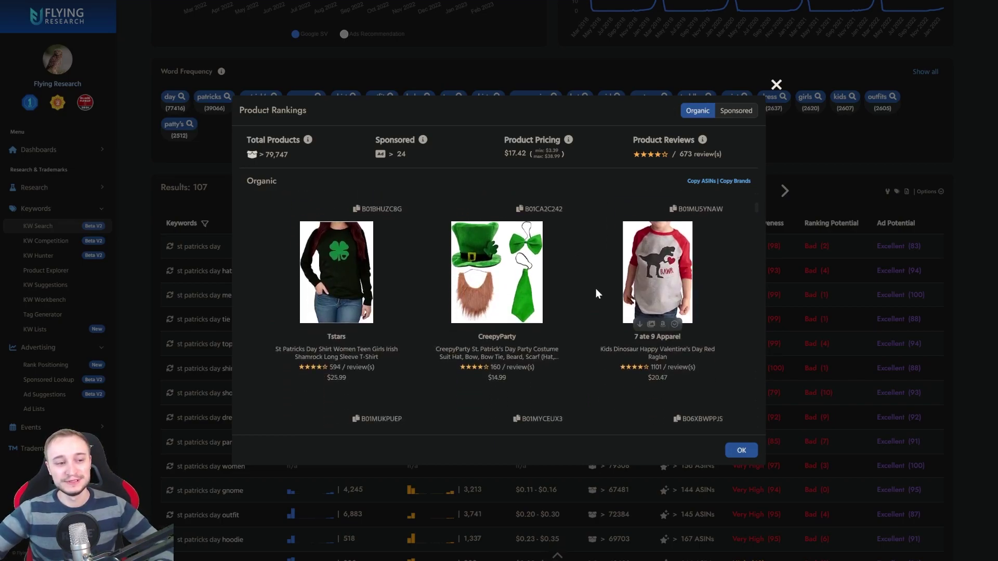
pyautogui.scroll(-3, 595, 289)
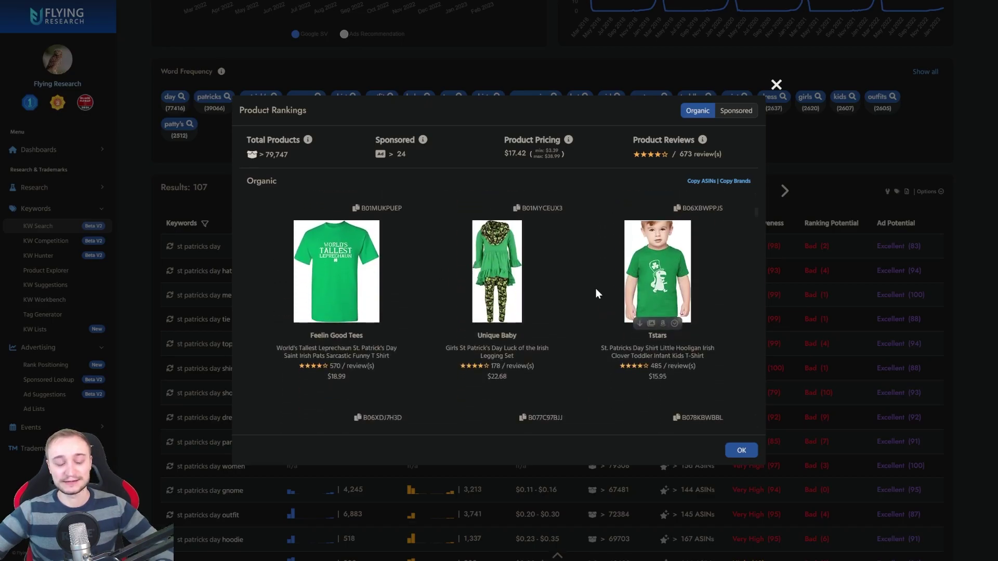
pyautogui.scroll(-3, 595, 289)
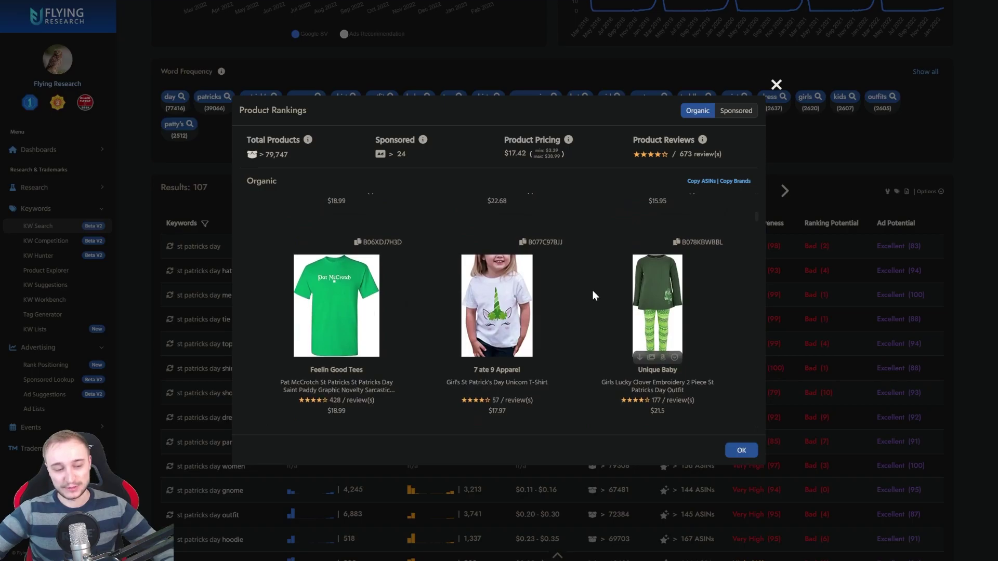
pyautogui.scroll(-2, 594, 294)
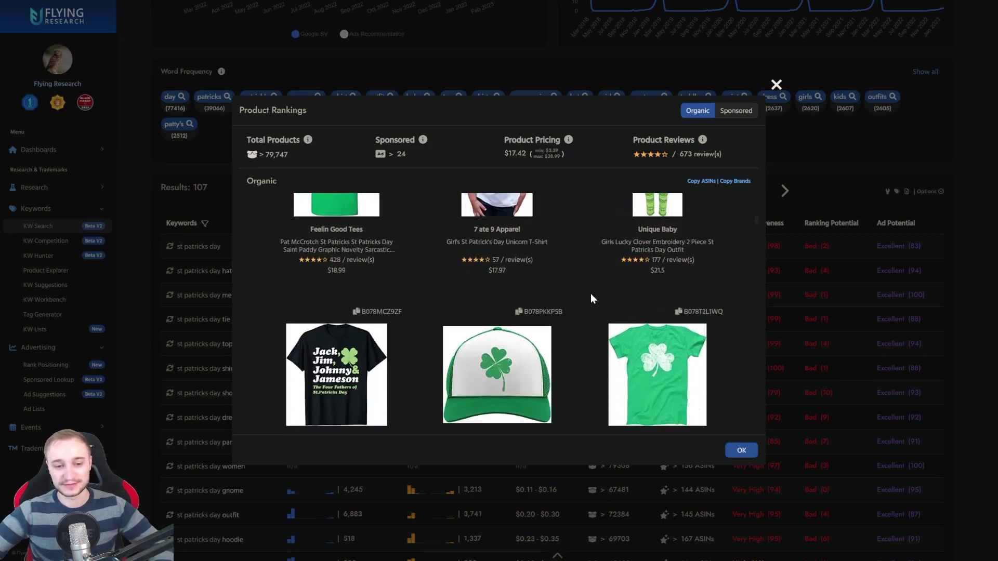
pyautogui.scroll(-1, 590, 294)
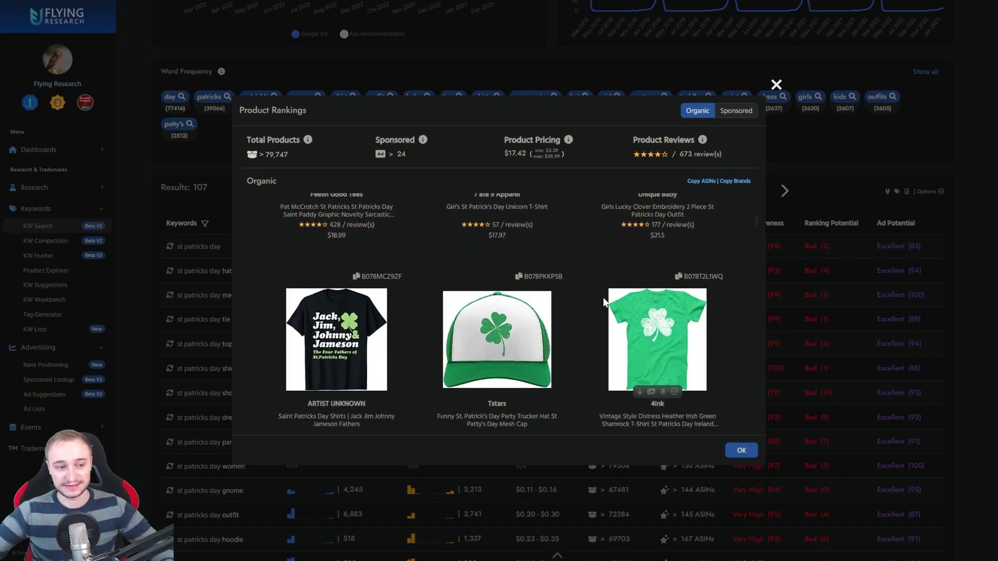
pyautogui.scroll(-1, 604, 299)
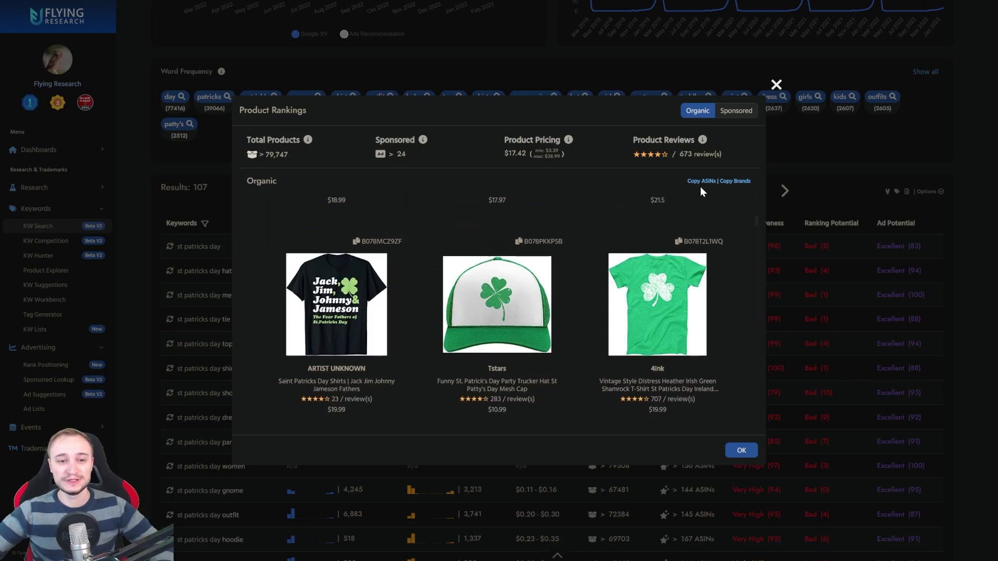
pyautogui.click(777, 85)
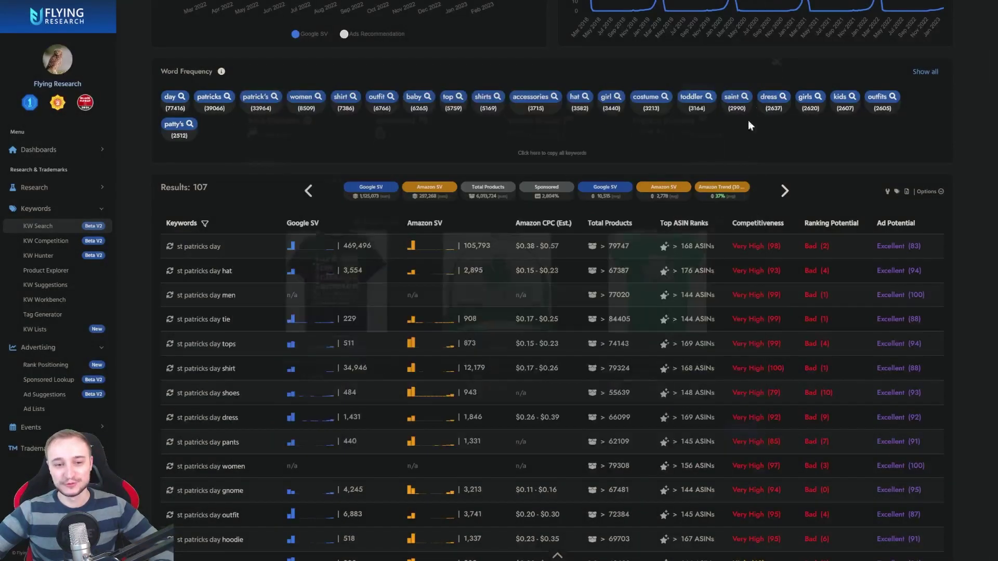
# Step: Open the top-ranking ASIN list for the keyword "st patricks day", copy the ASINs to the clipboard, and close the list
pyautogui.click(697, 248)
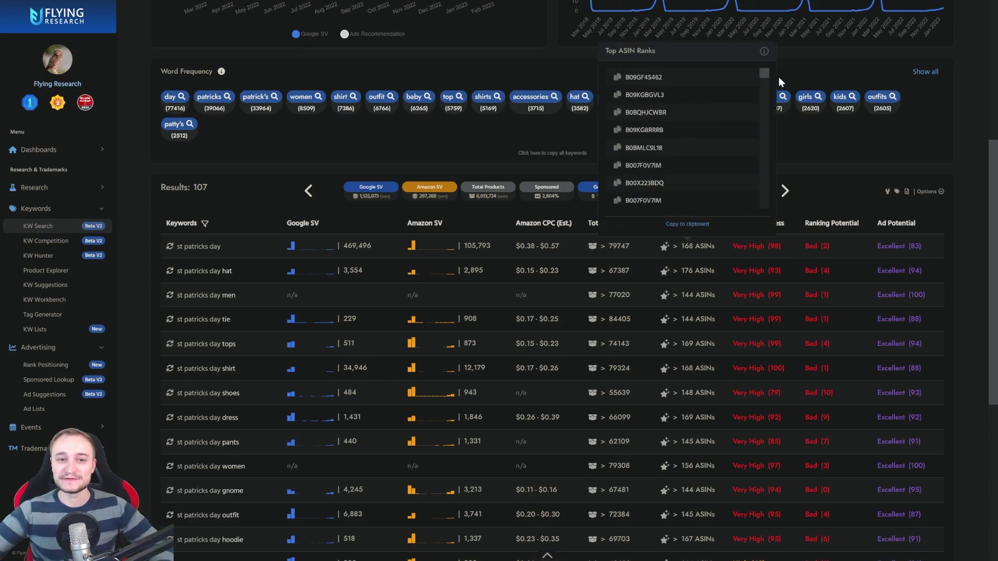
pyautogui.moveTo(765, 72)
pyautogui.mouseDown()
pyautogui.moveTo(766, 114)
pyautogui.moveTo(751, 67)
pyautogui.mouseUp()
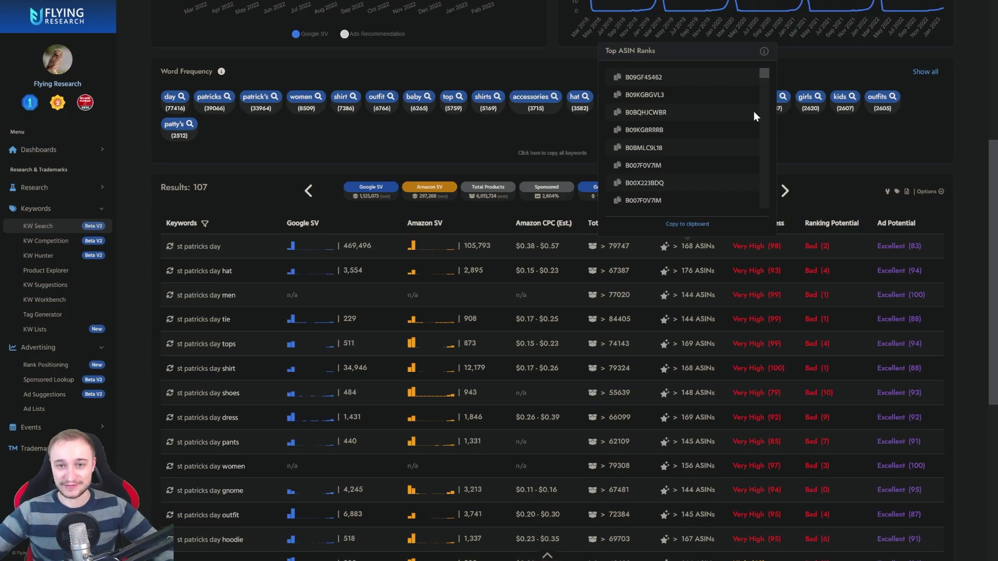
pyautogui.click(686, 226)
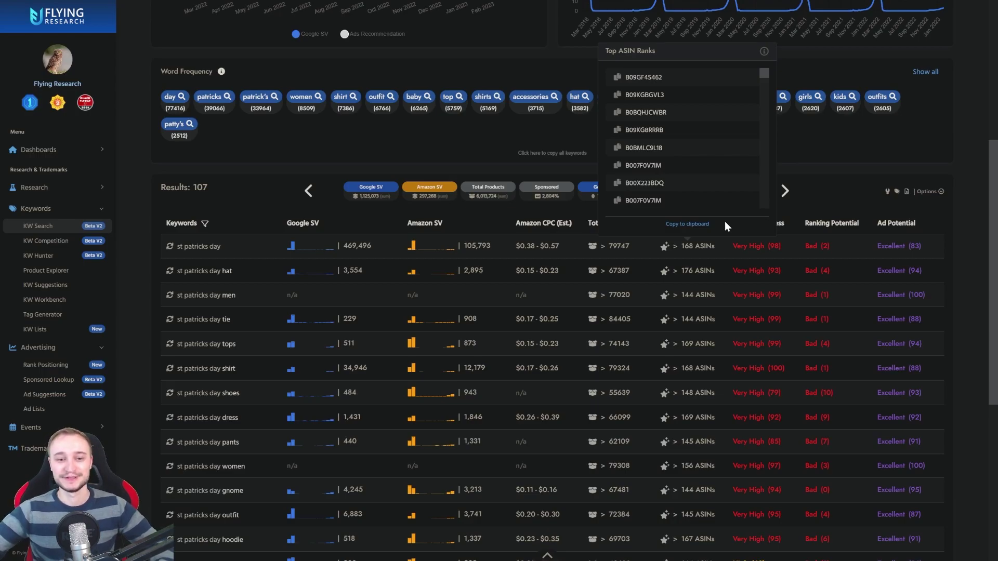
pyautogui.click(825, 165)
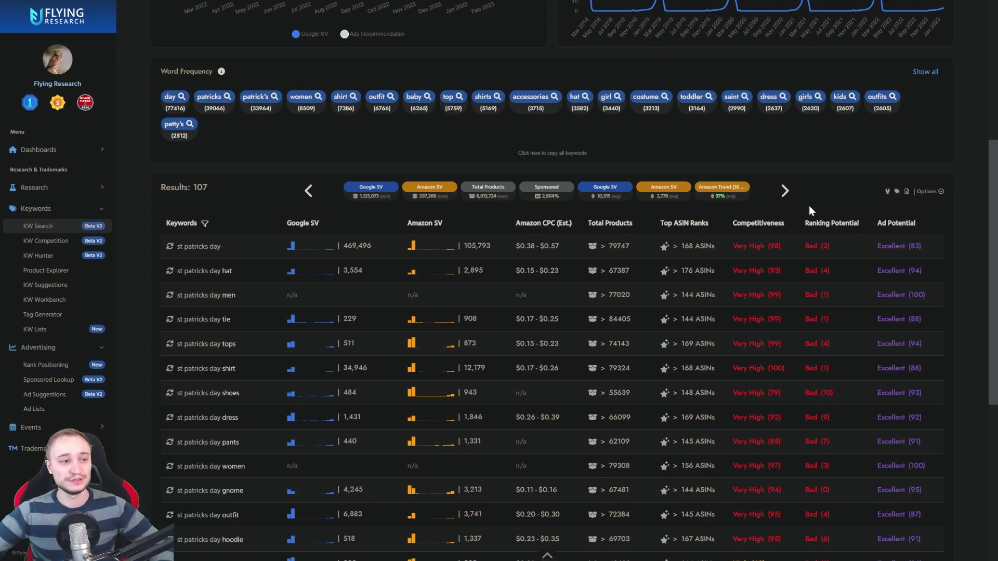
# Step: Look through the available column options for the keyword results table, close them, and return to the keyword search form and charts
pyautogui.click(205, 224)
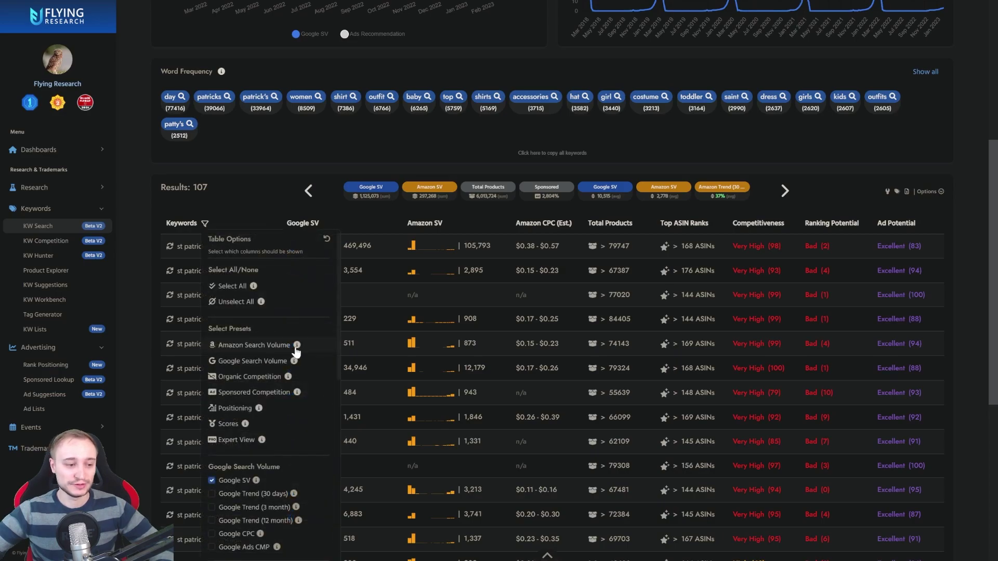
pyautogui.scroll(-1, 297, 353)
pyautogui.scroll(-2, 299, 355)
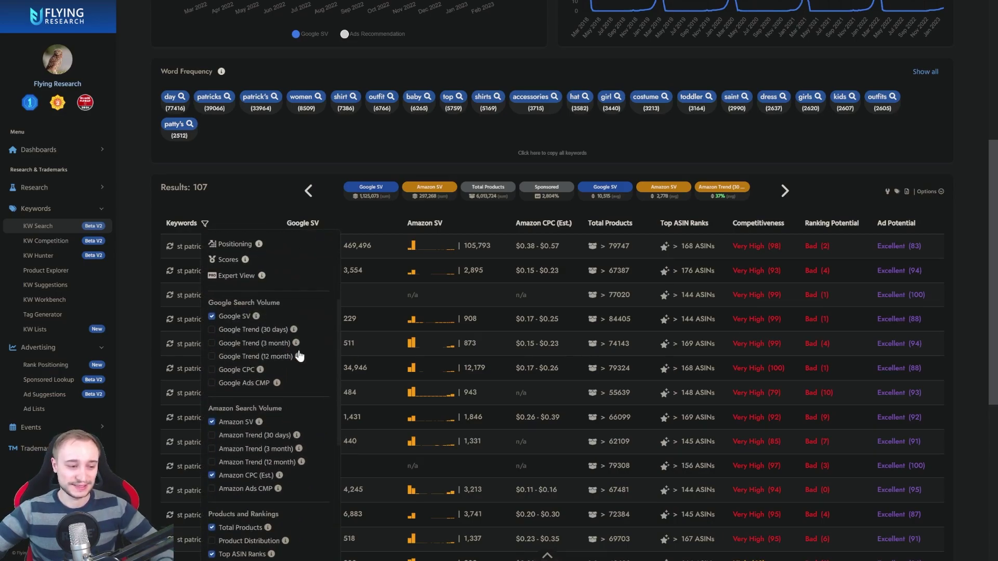
pyautogui.scroll(-8, 299, 356)
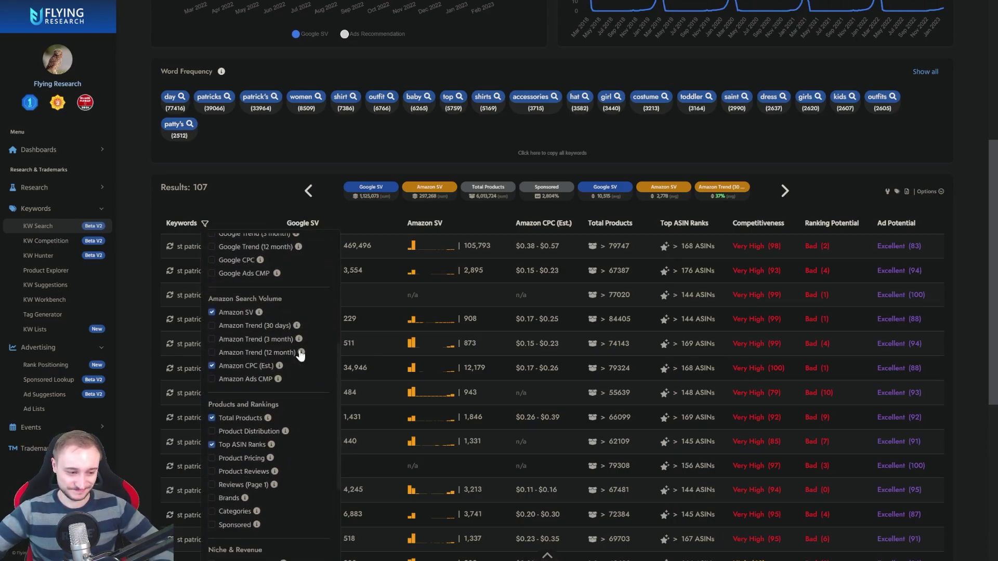
pyautogui.scroll(1, 300, 350)
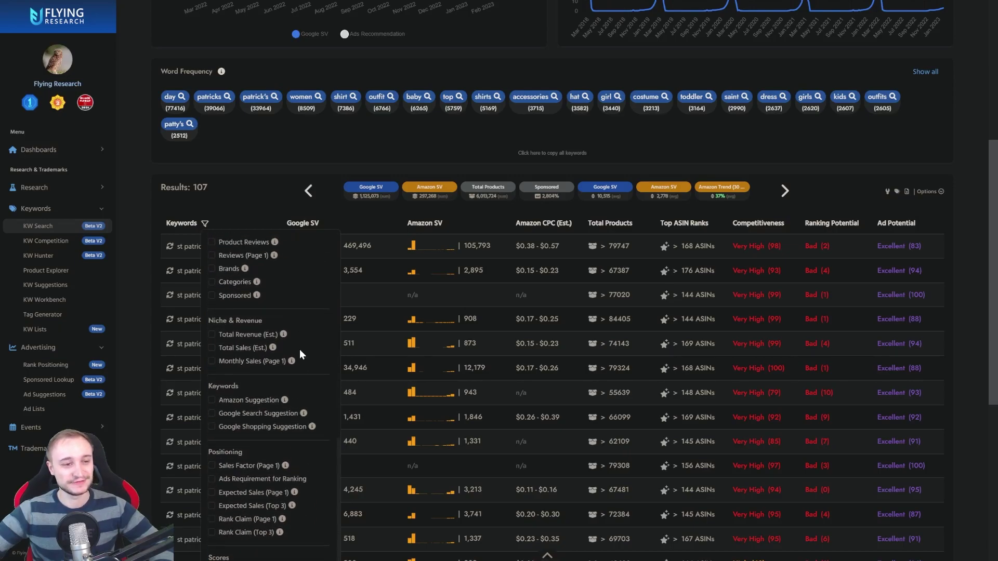
pyautogui.click(309, 166)
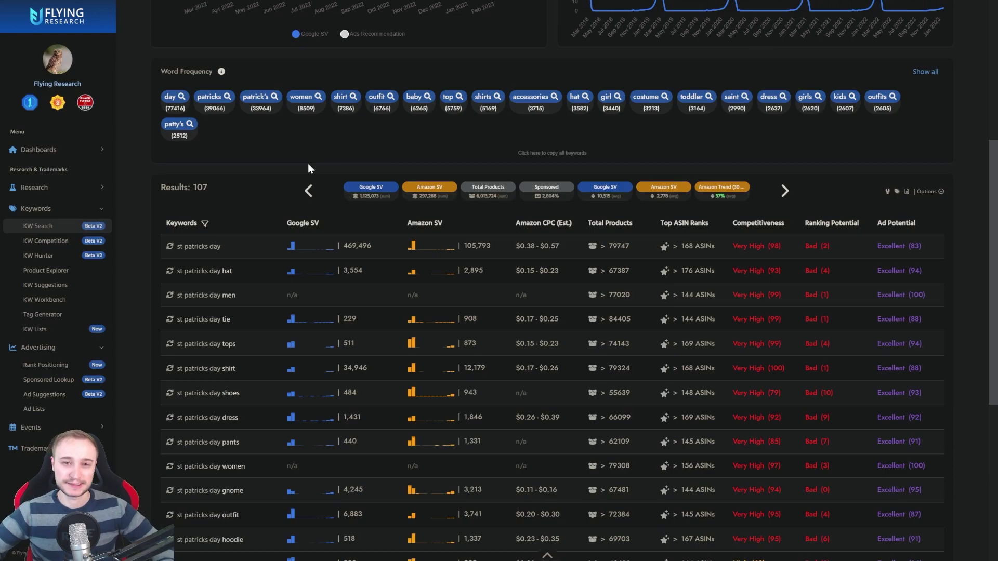
pyautogui.scroll(3, 308, 163)
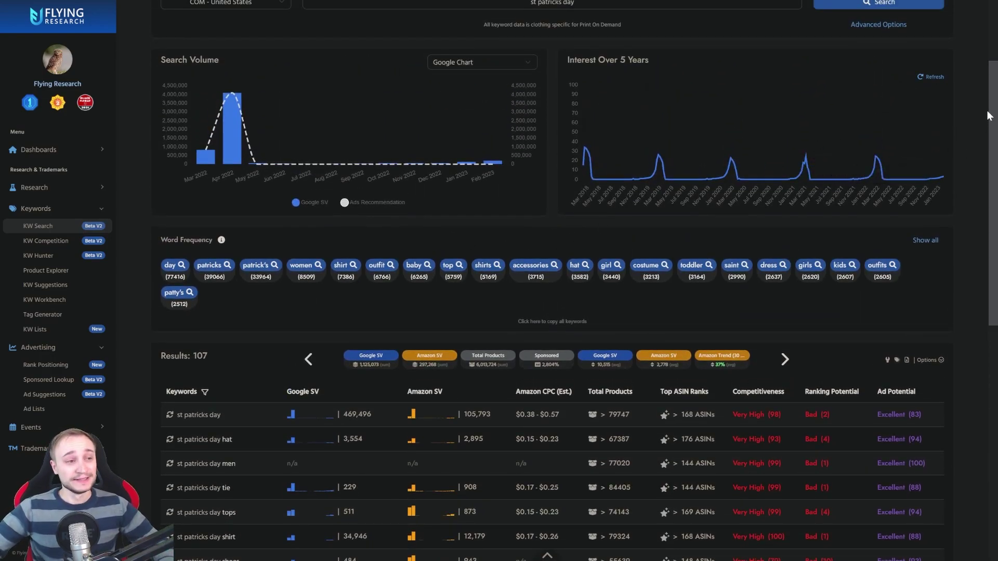
pyautogui.moveTo(989, 123); pyautogui.dragTo(988, 86)
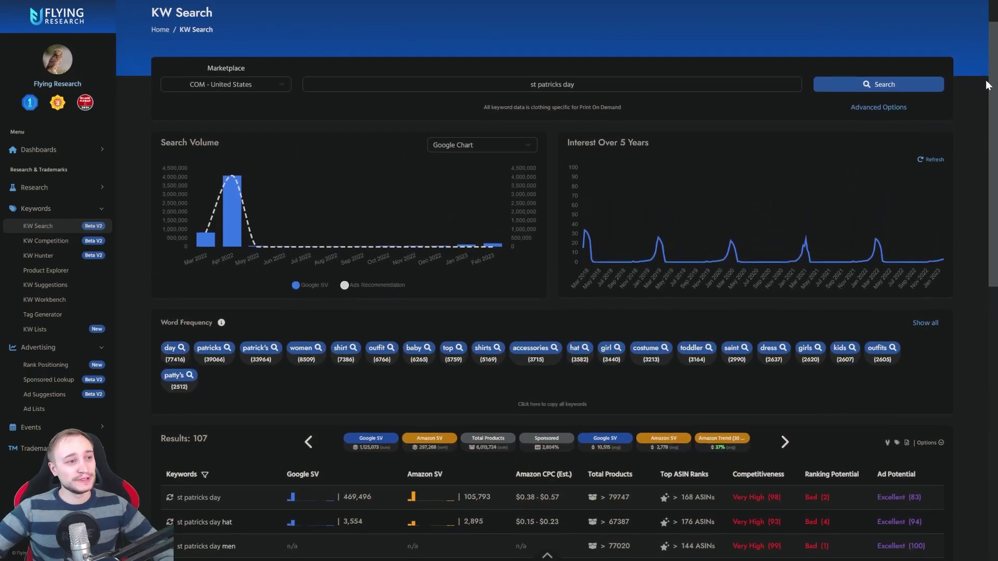